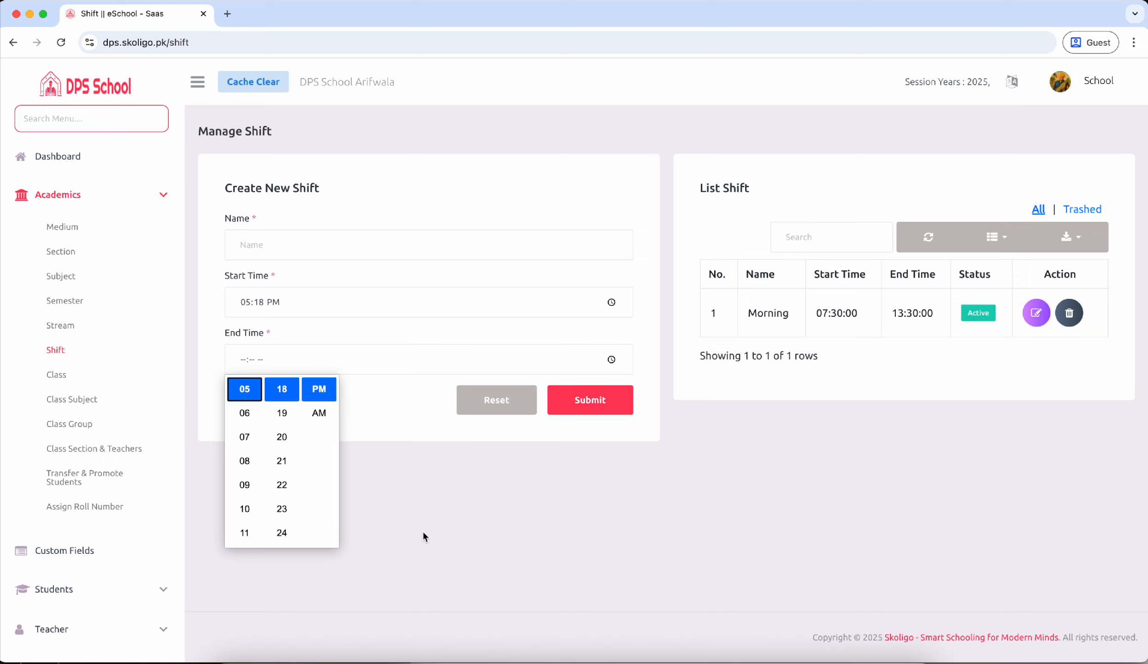
Step: Open the class management page and review the shift, stream and section options and the list of existing classes
{"action": "left_click", "coordinate": [459, 513]}
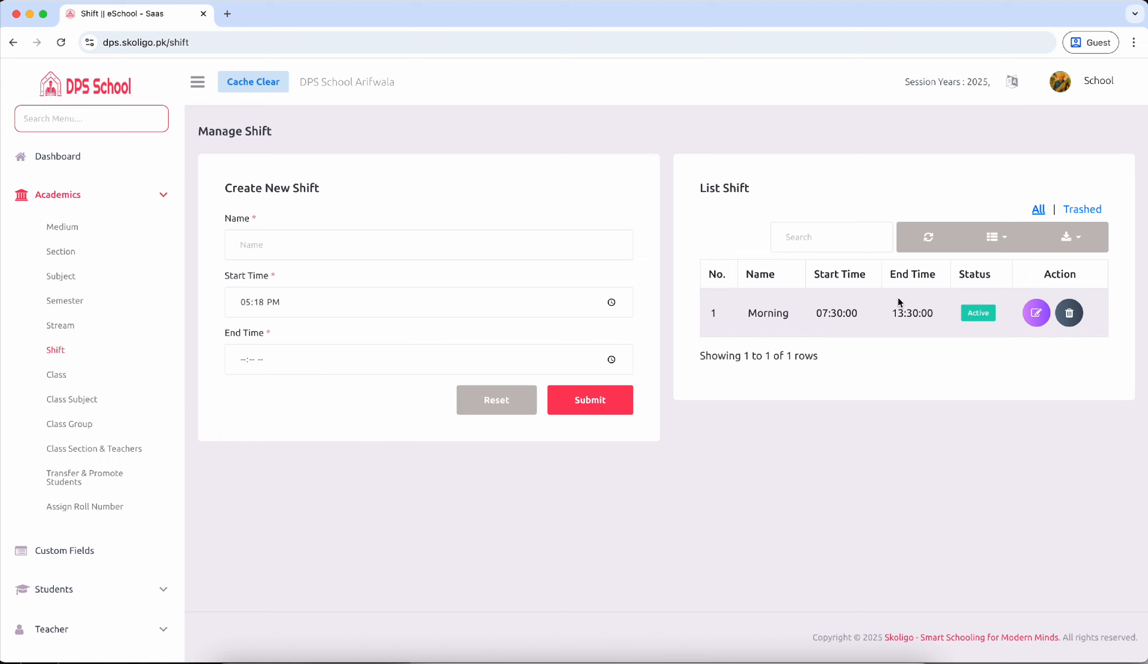
{"action": "left_click", "coordinate": [56, 374]}
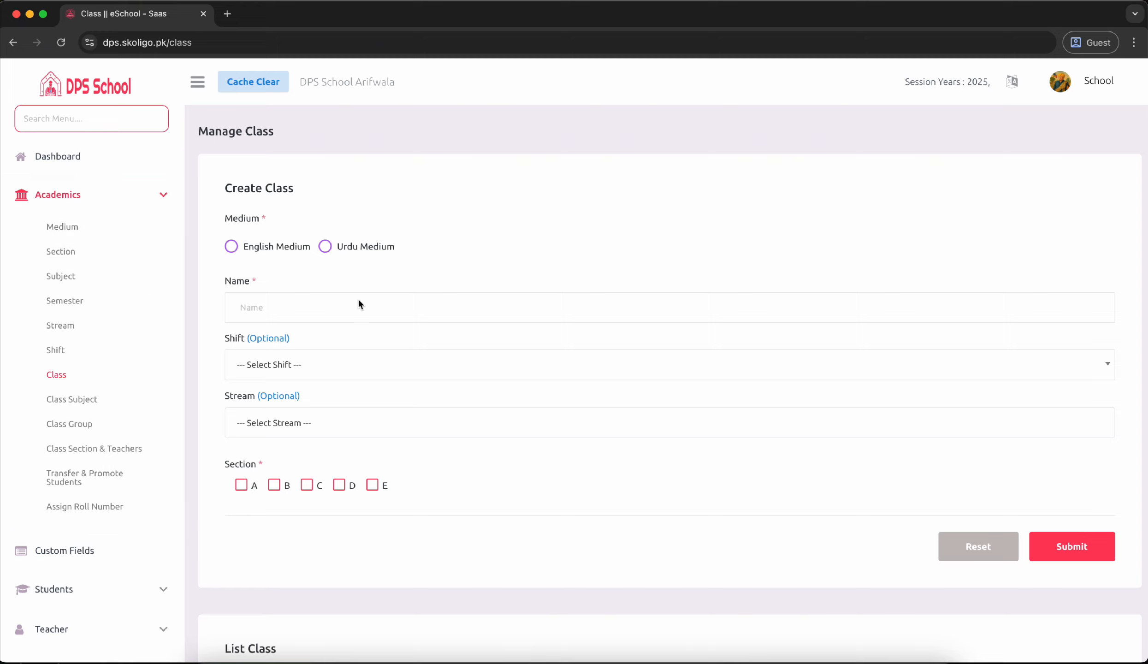
{"action": "left_click", "coordinate": [257, 363]}
{"action": "left_click", "coordinate": [257, 362]}
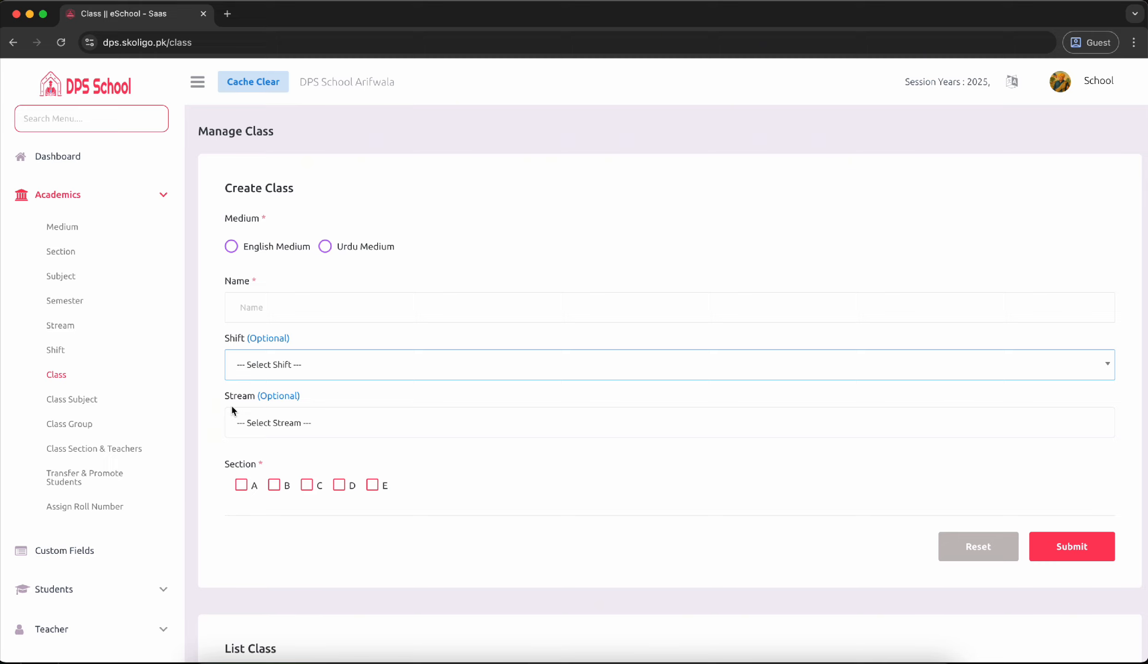
{"action": "left_click", "coordinate": [238, 429]}
{"action": "left_click", "coordinate": [238, 428]}
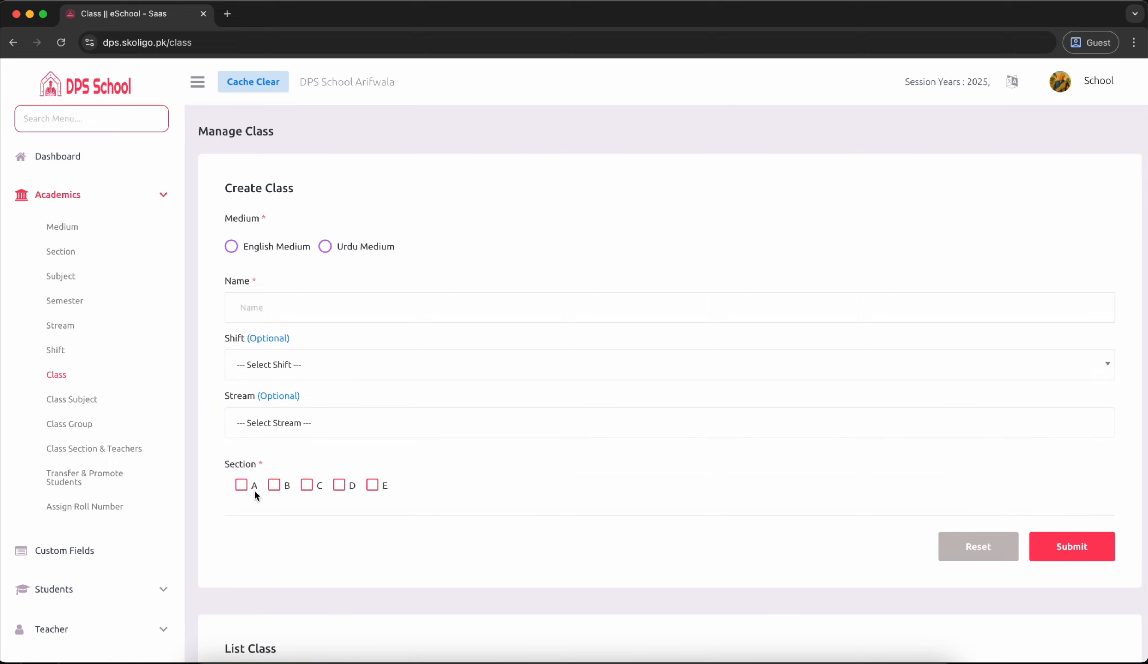
{"action": "left_click", "coordinate": [274, 486]}
{"action": "scroll", "coordinate": [909, 618], "scroll_direction": "down", "scroll_amount": 12}
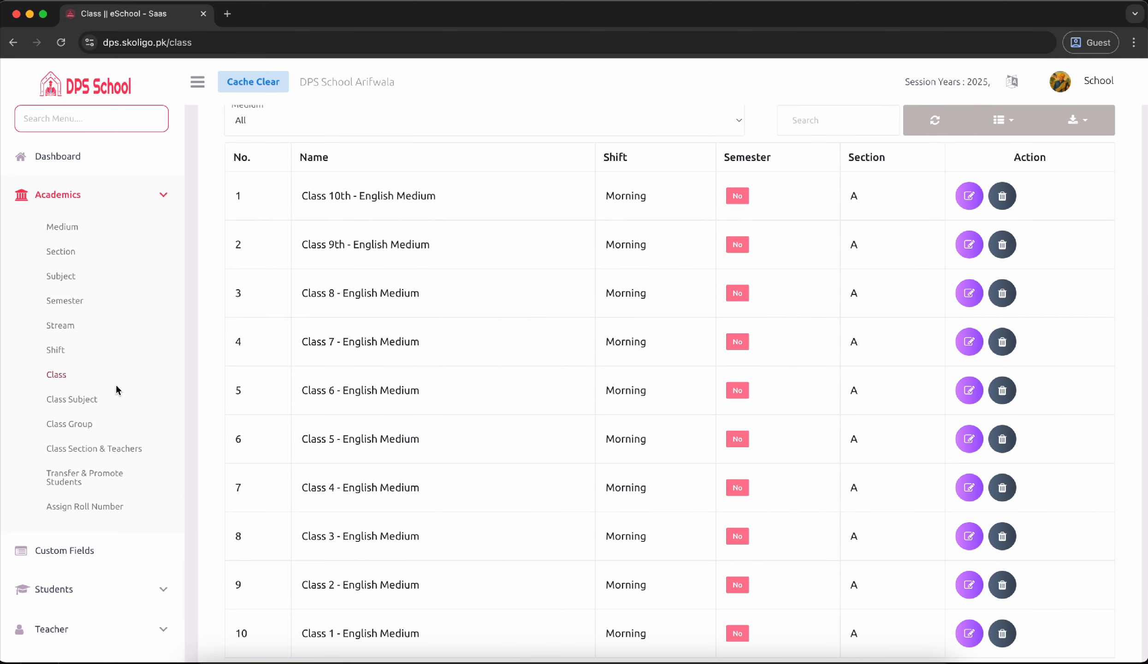
Step: Review the subjects assigned to each class in the class subject list and open Class 10th for editing
{"action": "left_click", "coordinate": [83, 399]}
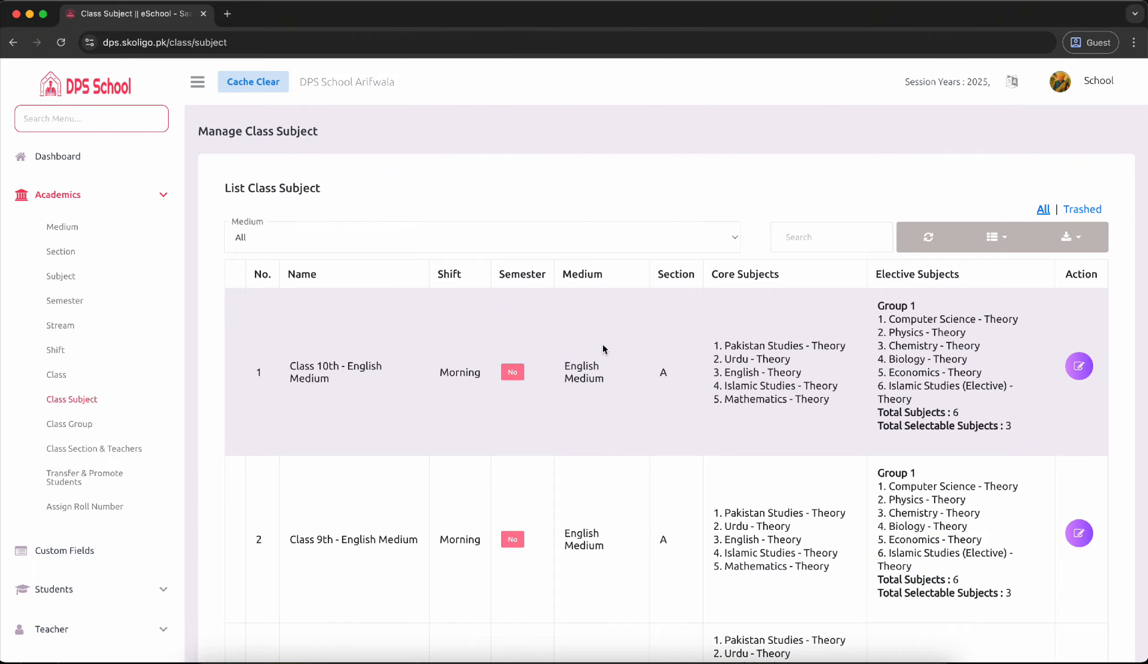
{"action": "scroll", "coordinate": [602, 343], "scroll_direction": "down", "scroll_amount": 1}
{"action": "scroll", "coordinate": [602, 344], "scroll_direction": "down", "scroll_amount": 10}
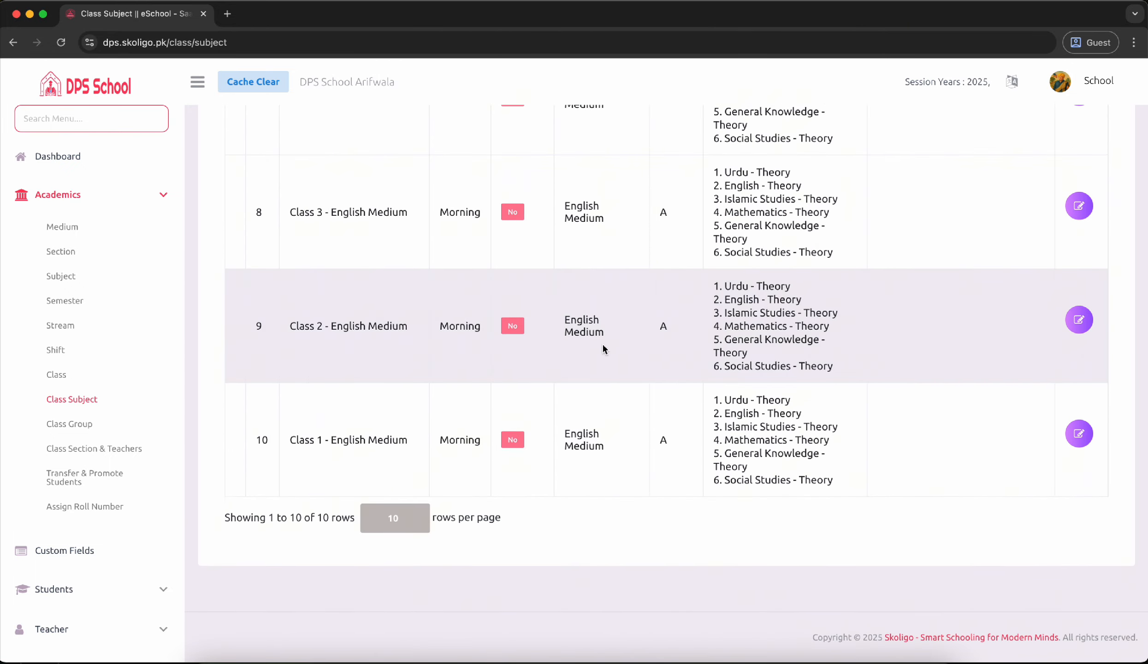
{"action": "scroll", "coordinate": [579, 505], "scroll_direction": "up", "scroll_amount": 10}
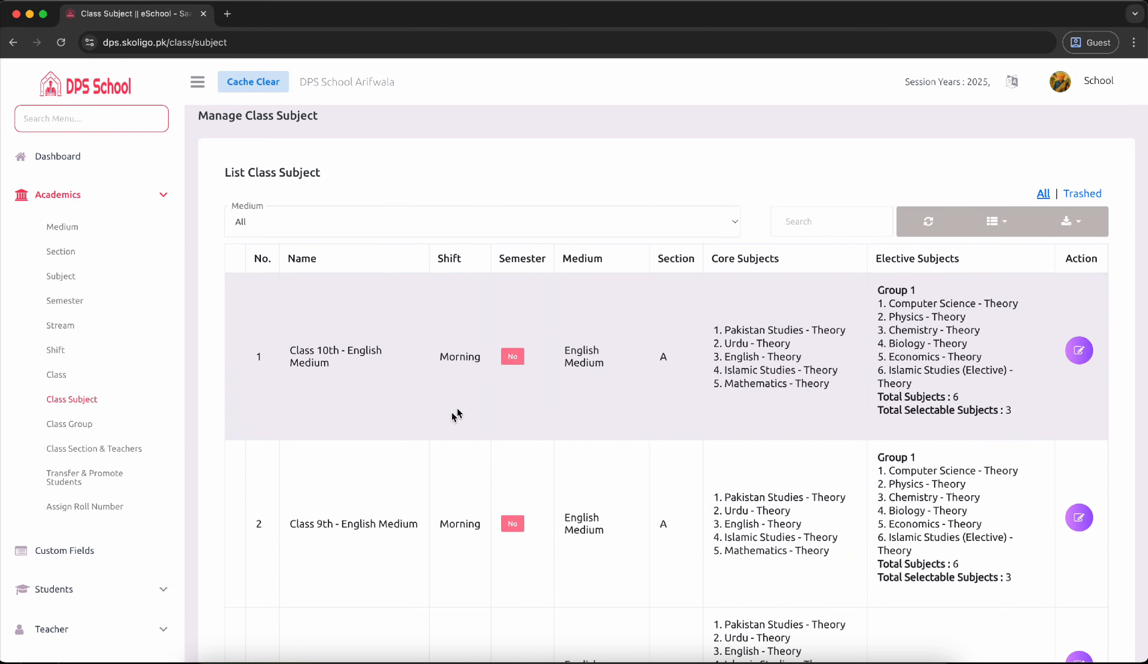
{"action": "left_click", "coordinate": [1080, 354]}
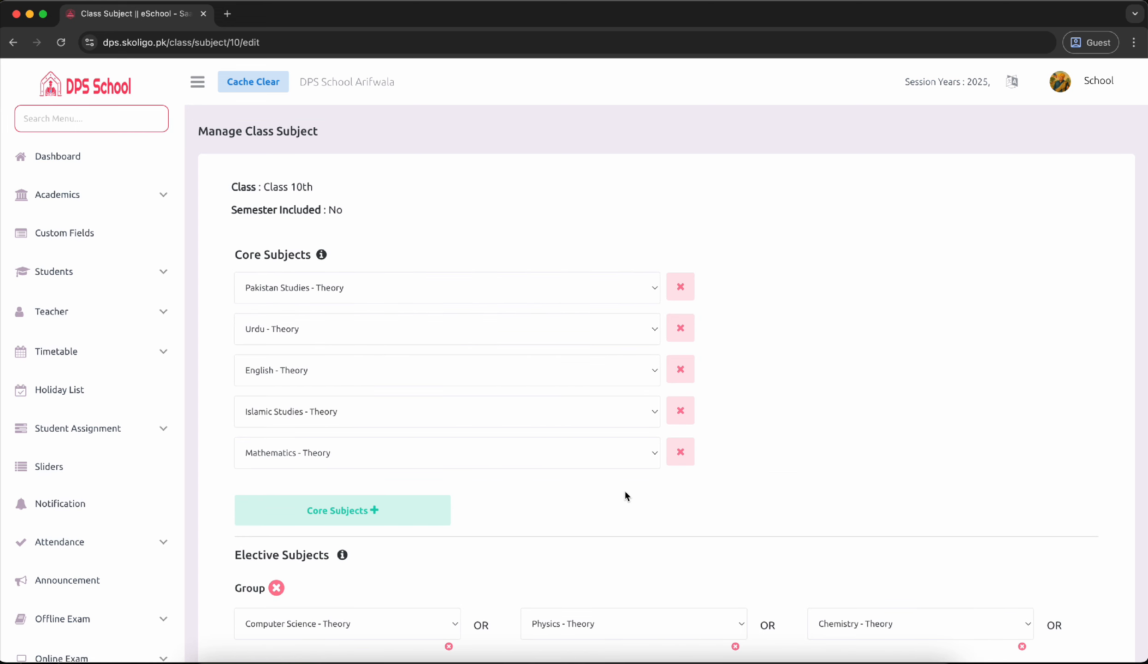
Step: Add an empty core subject entry to Class 10th and remove it again
{"action": "left_click", "coordinate": [309, 511]}
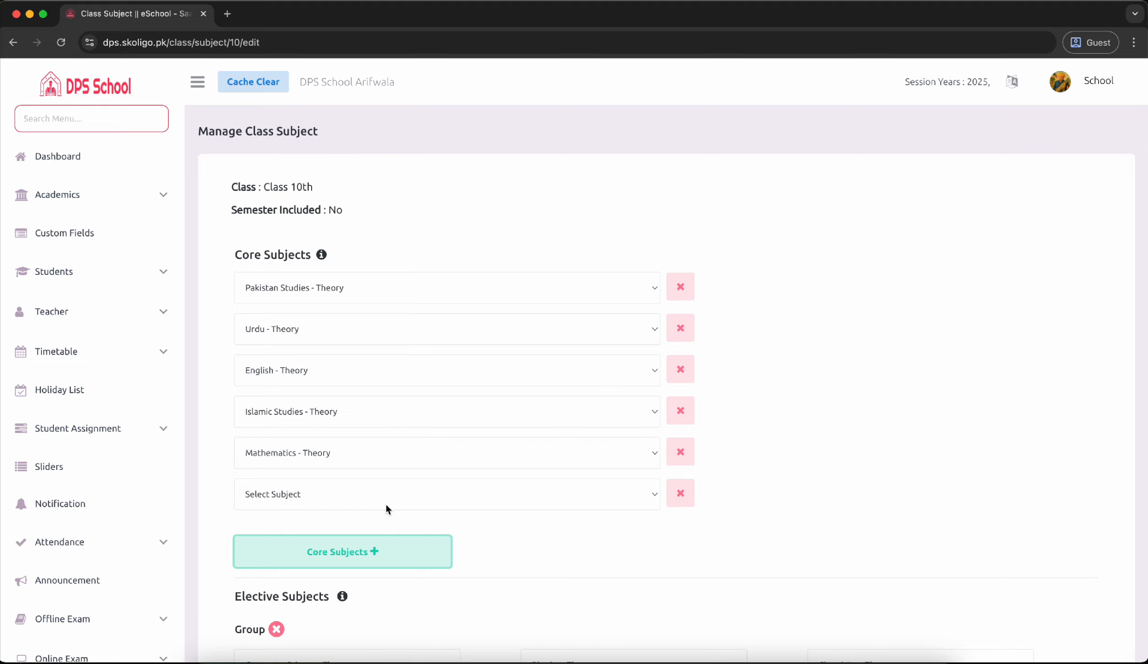
{"action": "left_click", "coordinate": [681, 493]}
{"action": "scroll", "coordinate": [614, 534], "scroll_direction": "down", "scroll_amount": 5}
{"action": "scroll", "coordinate": [613, 533], "scroll_direction": "up", "scroll_amount": 5}
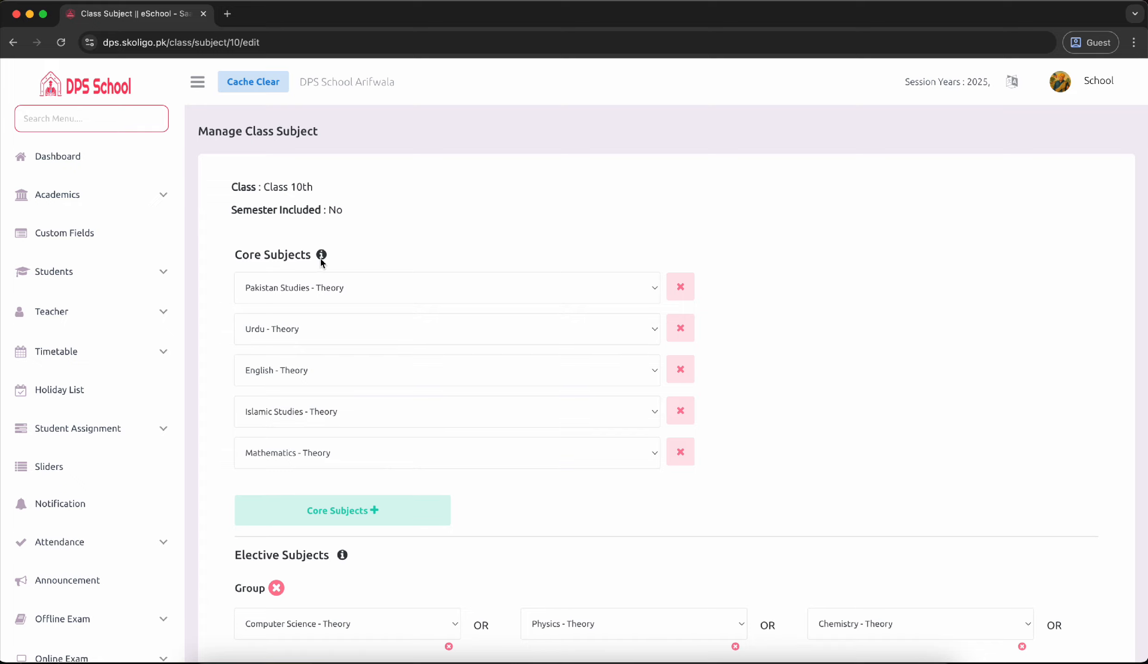
Step: Review Class 10th's core and elective subjects, and add and remove an empty subject entry in the existing elective group
{"action": "scroll", "coordinate": [343, 525], "scroll_direction": "down", "scroll_amount": 5}
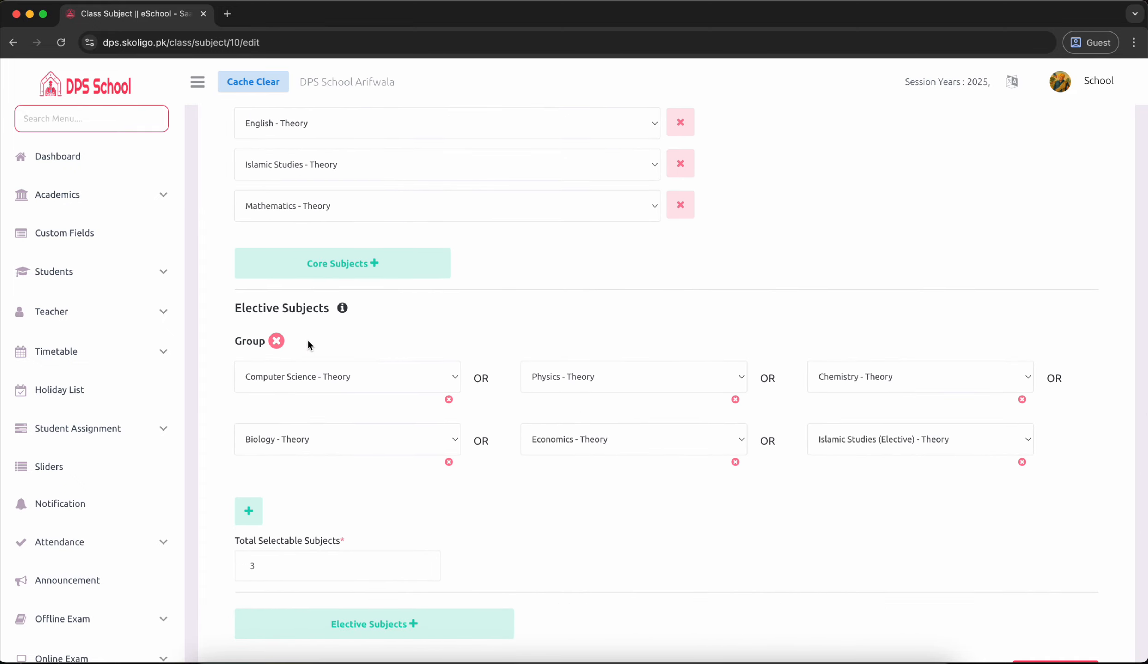
{"action": "scroll", "coordinate": [307, 343], "scroll_direction": "up", "scroll_amount": 5}
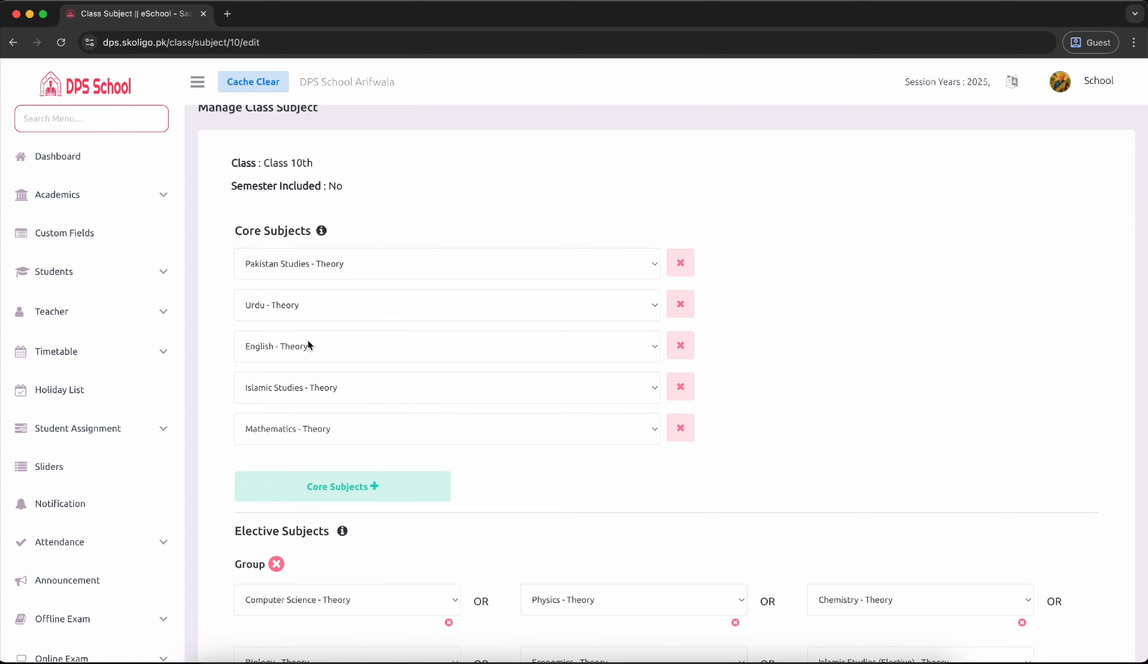
{"action": "scroll", "coordinate": [318, 379], "scroll_direction": "down", "scroll_amount": 4}
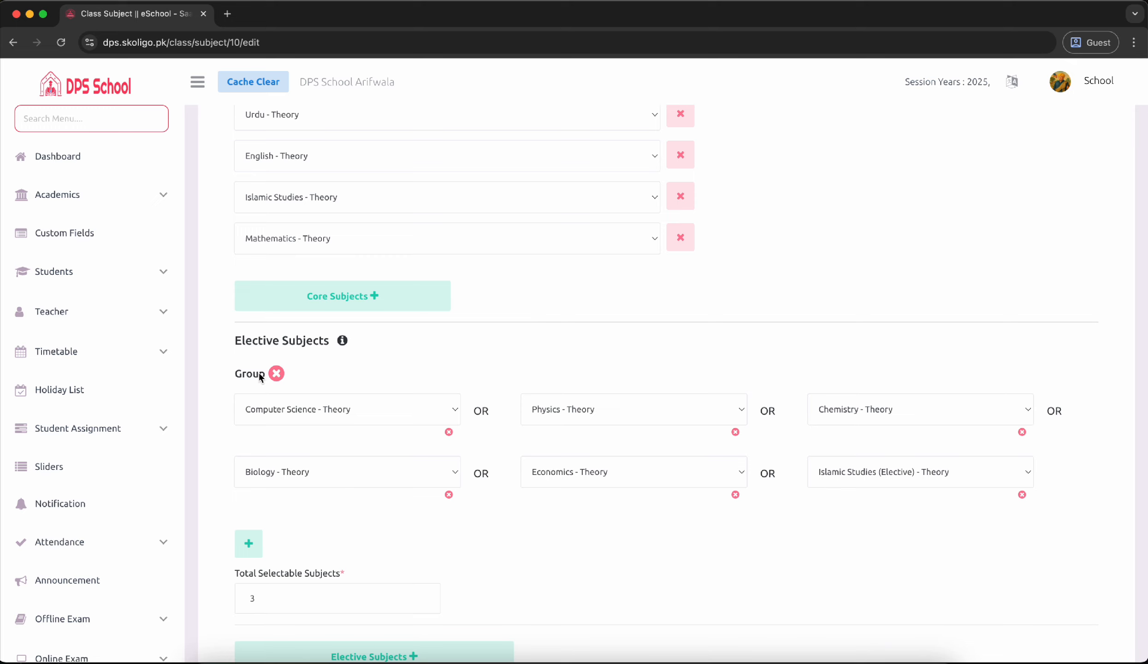
{"action": "scroll", "coordinate": [322, 507], "scroll_direction": "down", "scroll_amount": 1}
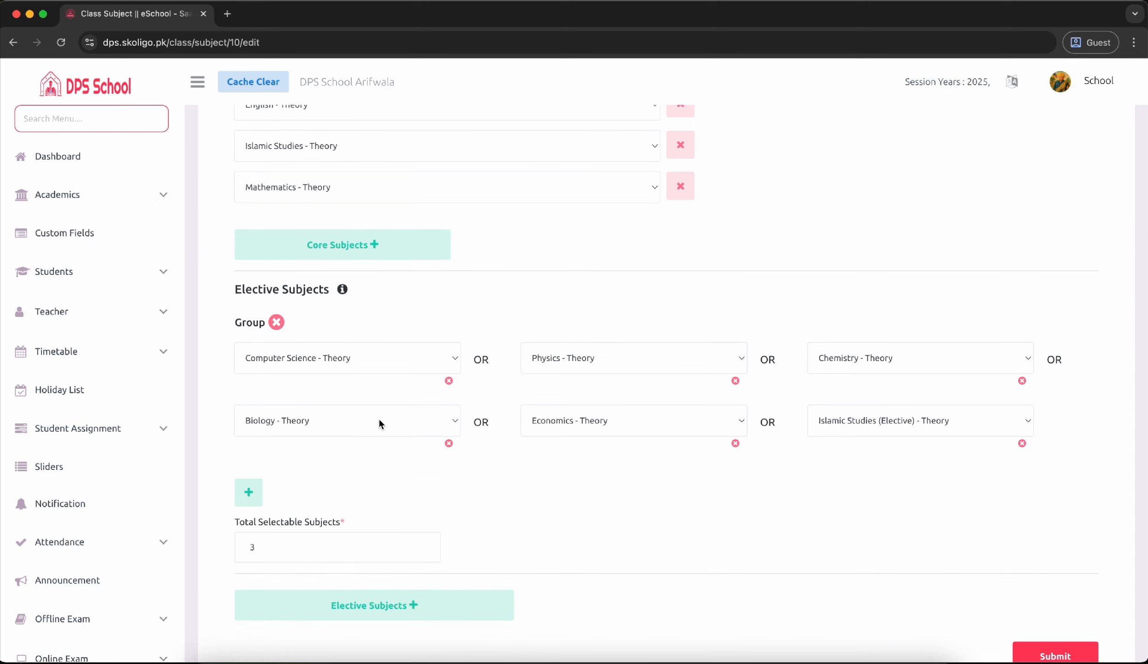
{"action": "left_click", "coordinate": [249, 492]}
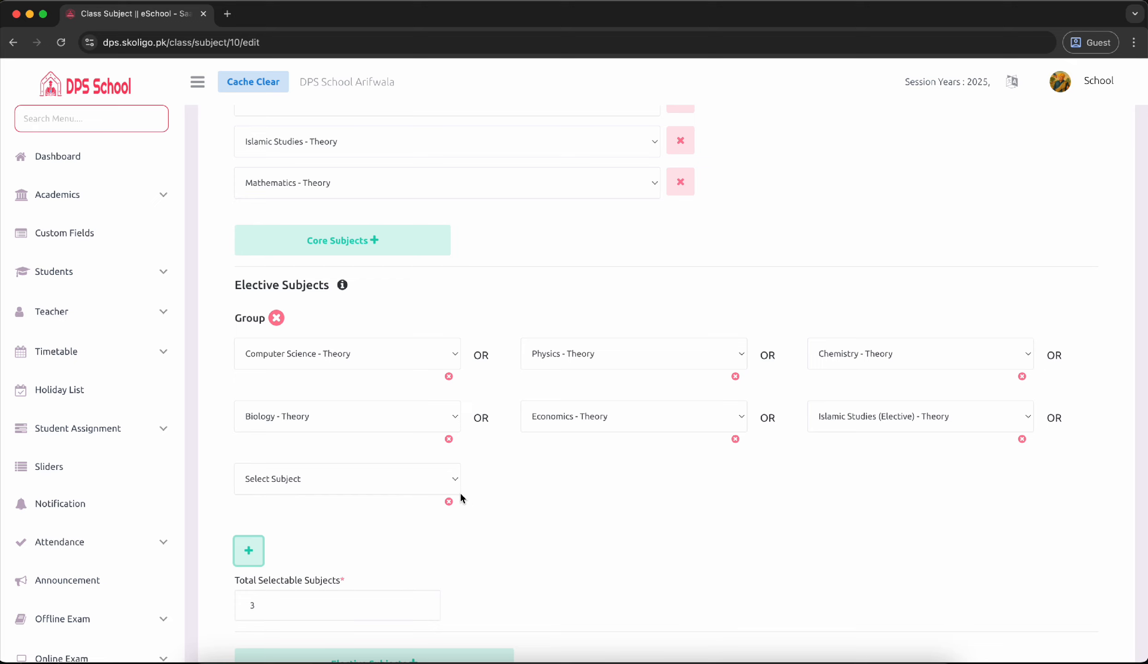
{"action": "left_click", "coordinate": [448, 501]}
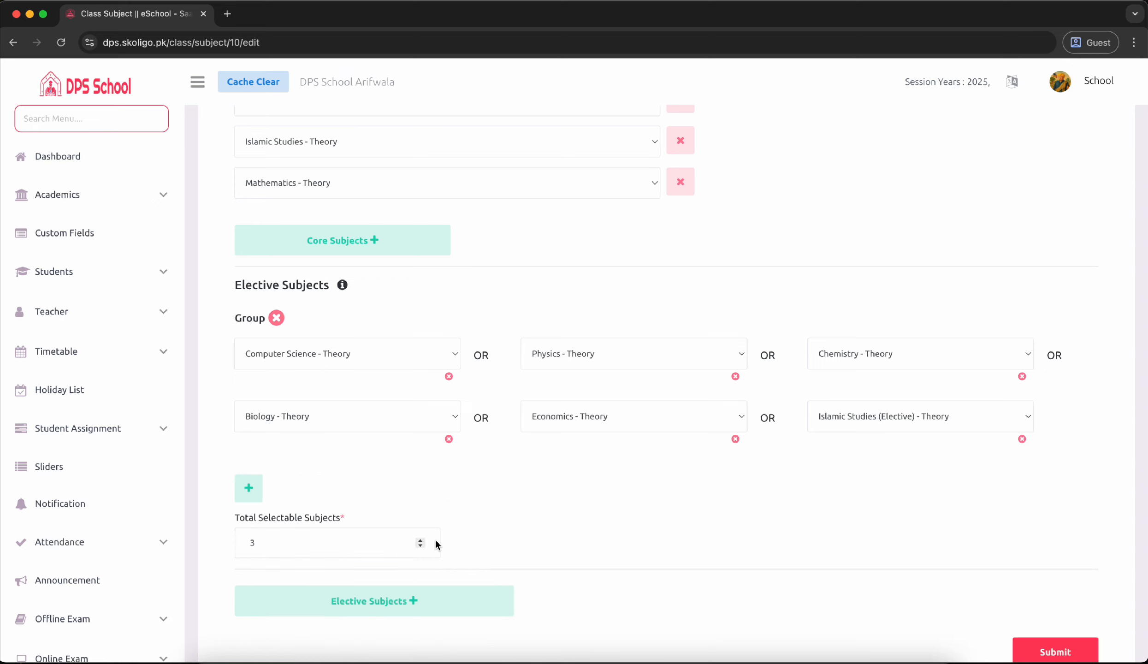
Step: Add a second elective subject group to Class 10th and remove that empty group again
{"action": "scroll", "coordinate": [435, 544], "scroll_direction": "down", "scroll_amount": 2}
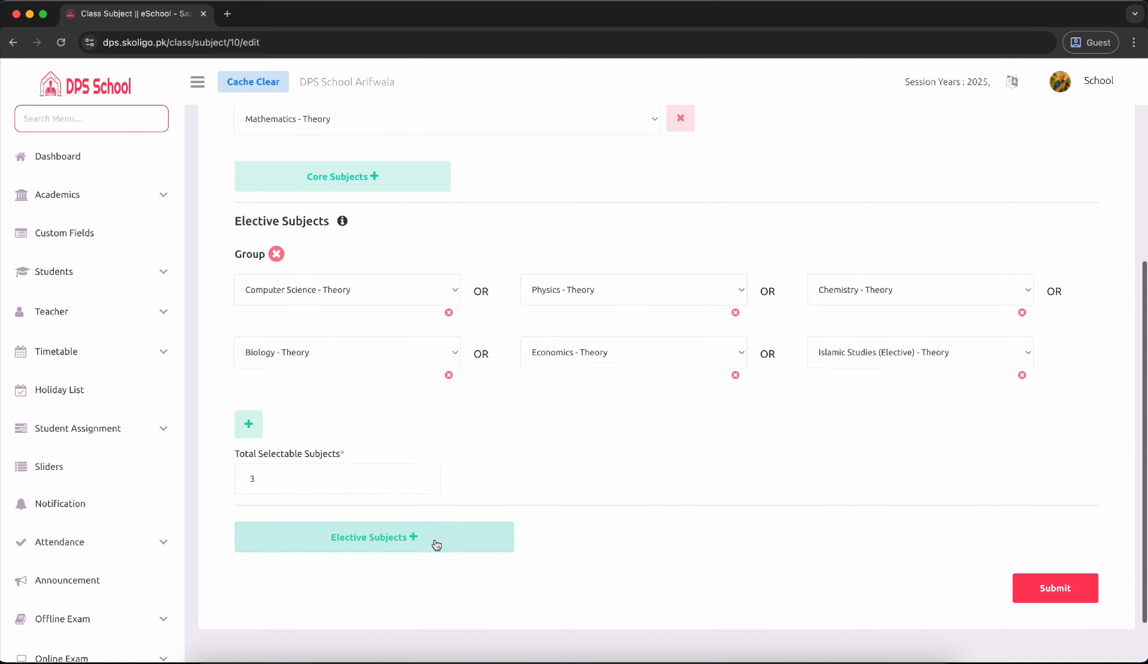
{"action": "left_click", "coordinate": [353, 543]}
{"action": "scroll", "coordinate": [413, 619], "scroll_direction": "down", "scroll_amount": 3}
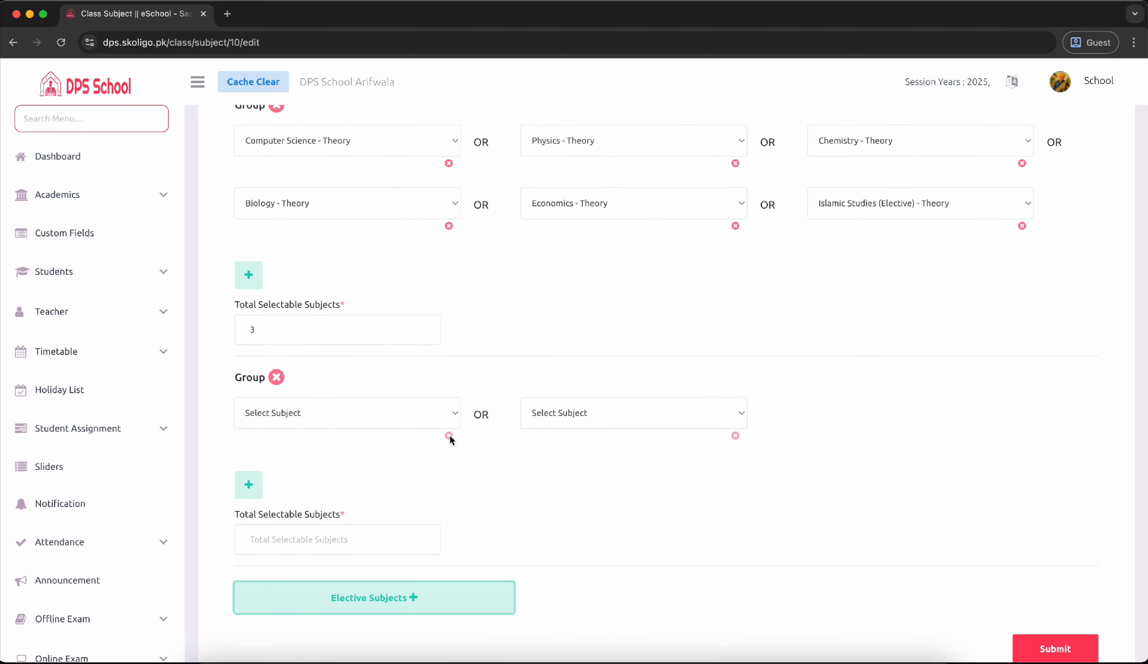
{"action": "scroll", "coordinate": [296, 384], "scroll_direction": "up", "scroll_amount": 2}
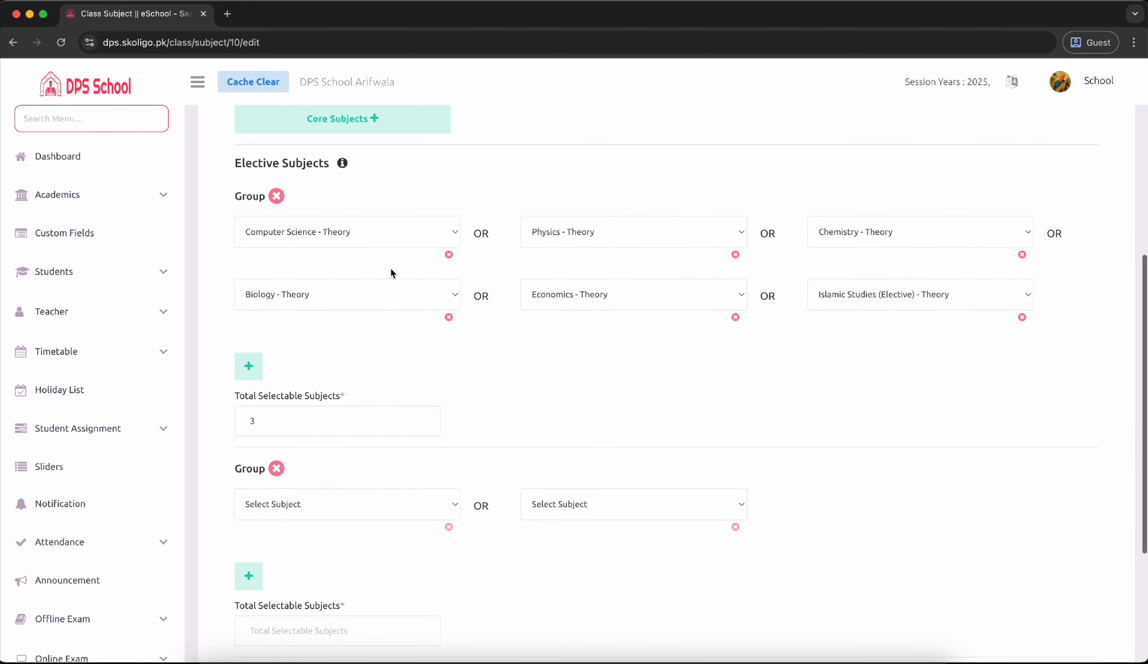
{"action": "left_click", "coordinate": [276, 468]}
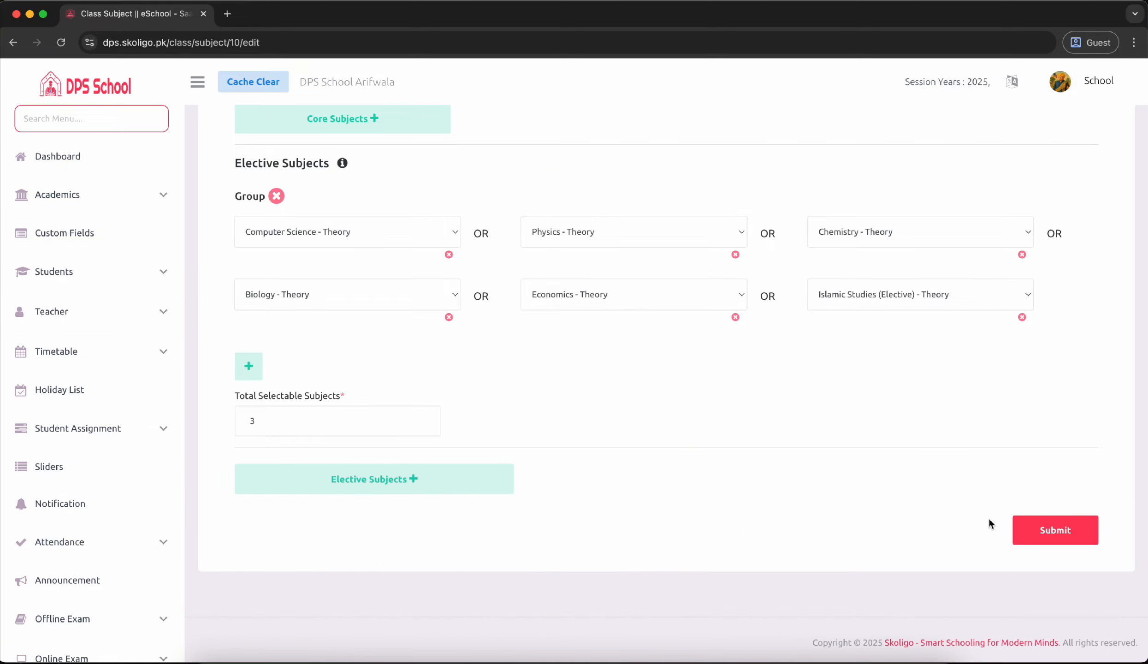
Step: Check Class 10th's core and elective subjects and submit the subject assignment
{"action": "scroll", "coordinate": [988, 523], "scroll_direction": "up", "scroll_amount": 7}
{"action": "scroll", "coordinate": [546, 360], "scroll_direction": "down", "scroll_amount": 10}
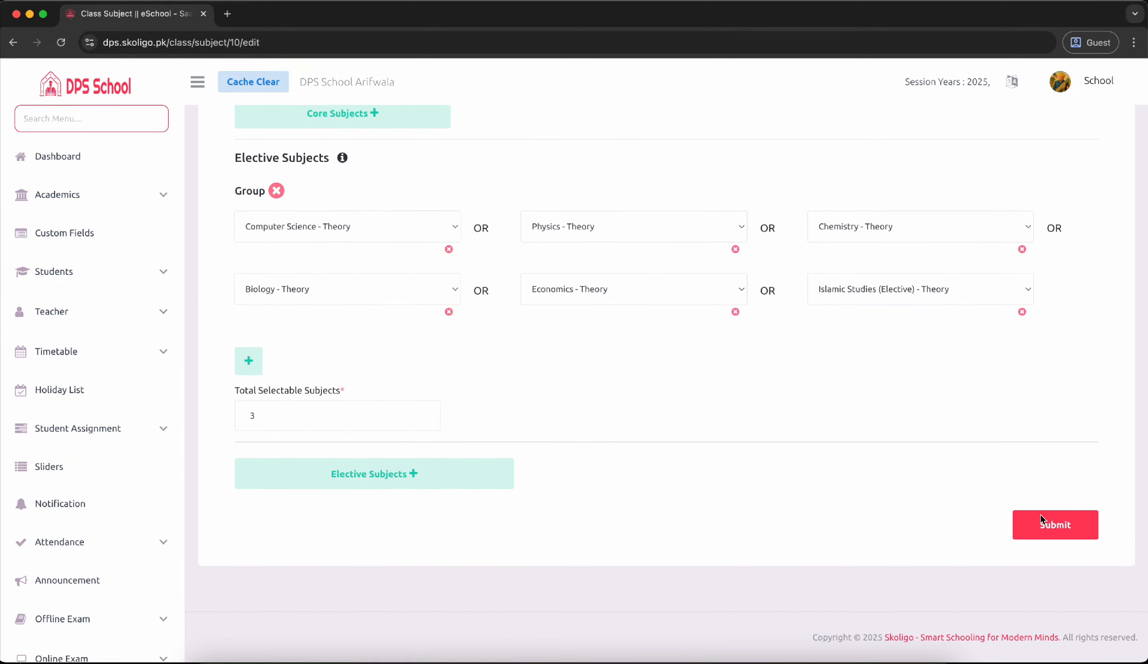
{"action": "left_click", "coordinate": [1055, 521]}
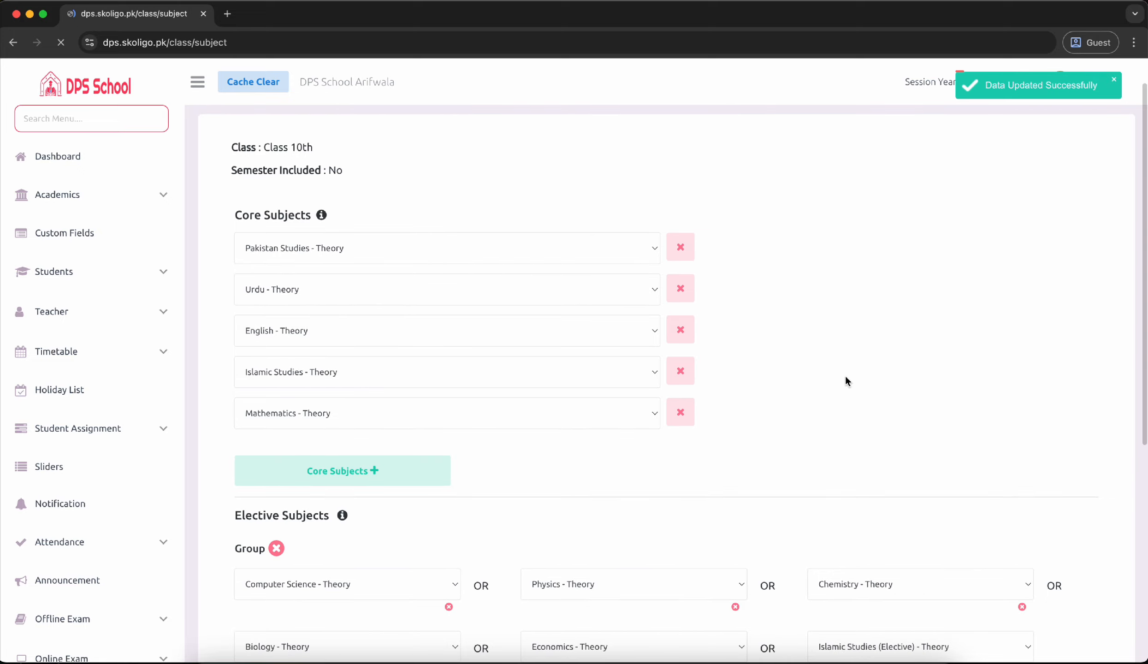
Step: Open Class 1 from the class subject list, review its core and elective subjects, and return to the list
{"action": "scroll", "coordinate": [766, 474], "scroll_direction": "down", "scroll_amount": 12}
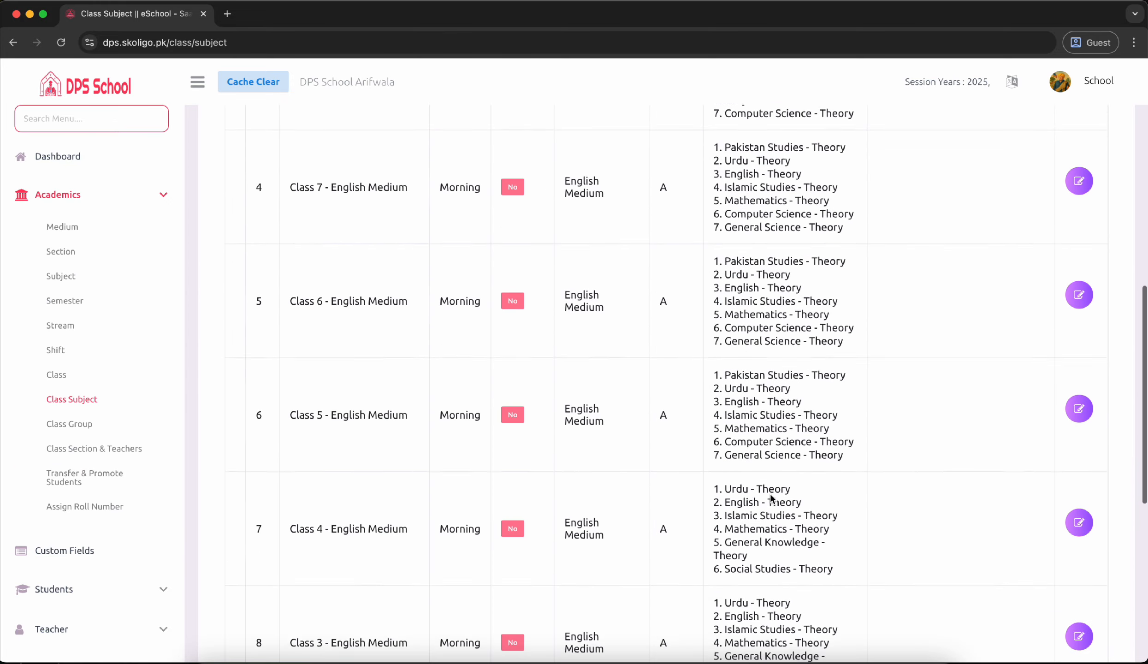
{"action": "scroll", "coordinate": [771, 498], "scroll_direction": "down", "scroll_amount": 2}
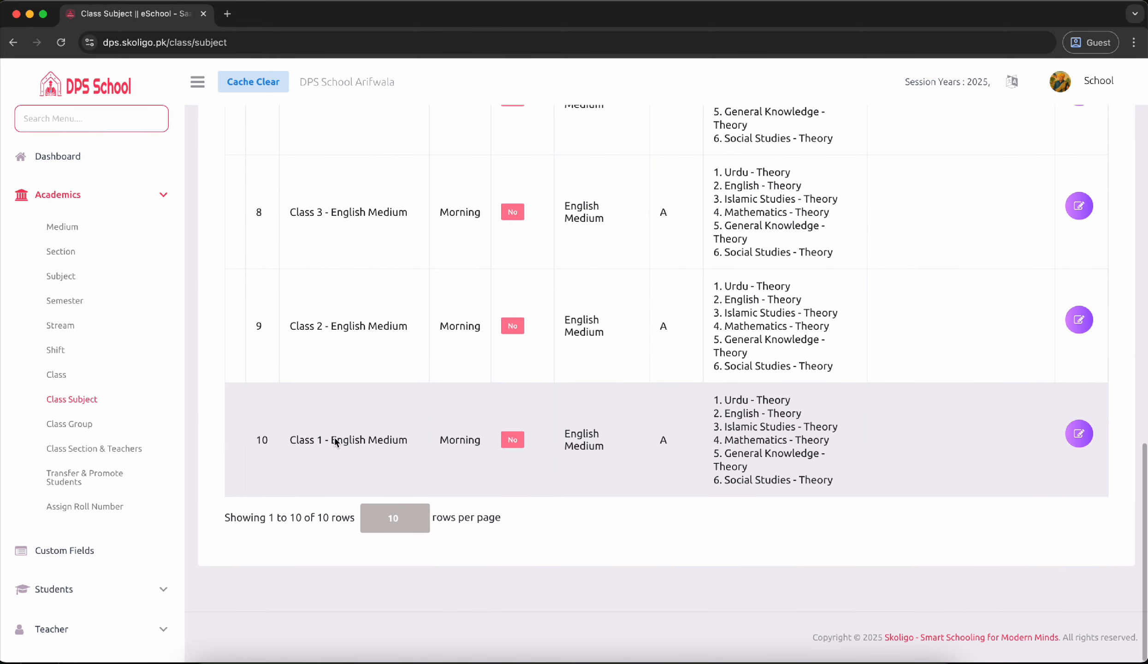
{"action": "left_click", "coordinate": [1079, 435]}
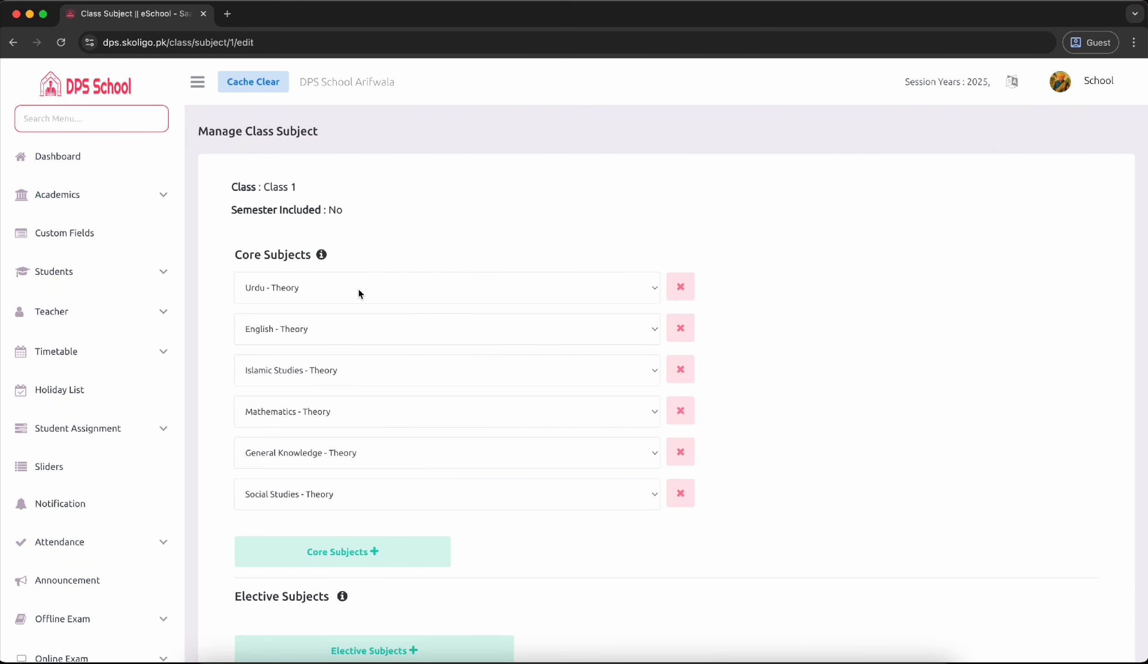
{"action": "scroll", "coordinate": [408, 485], "scroll_direction": "down", "scroll_amount": 5}
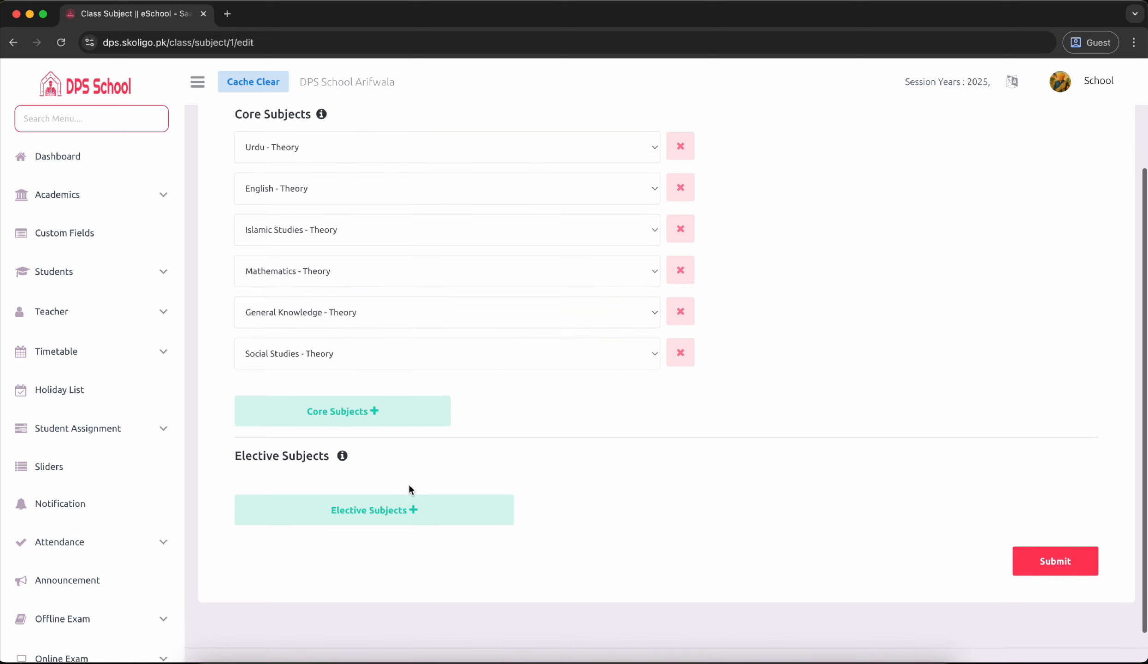
{"action": "scroll", "coordinate": [792, 461], "scroll_direction": "up", "scroll_amount": 2}
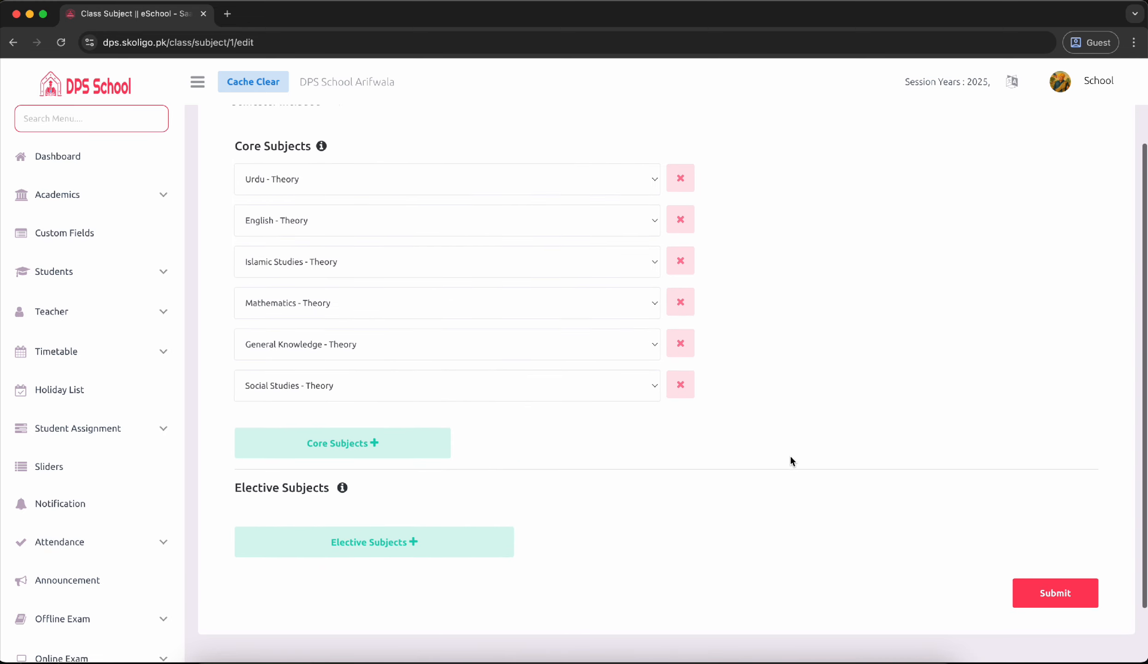
{"action": "left_click", "coordinate": [12, 43]}
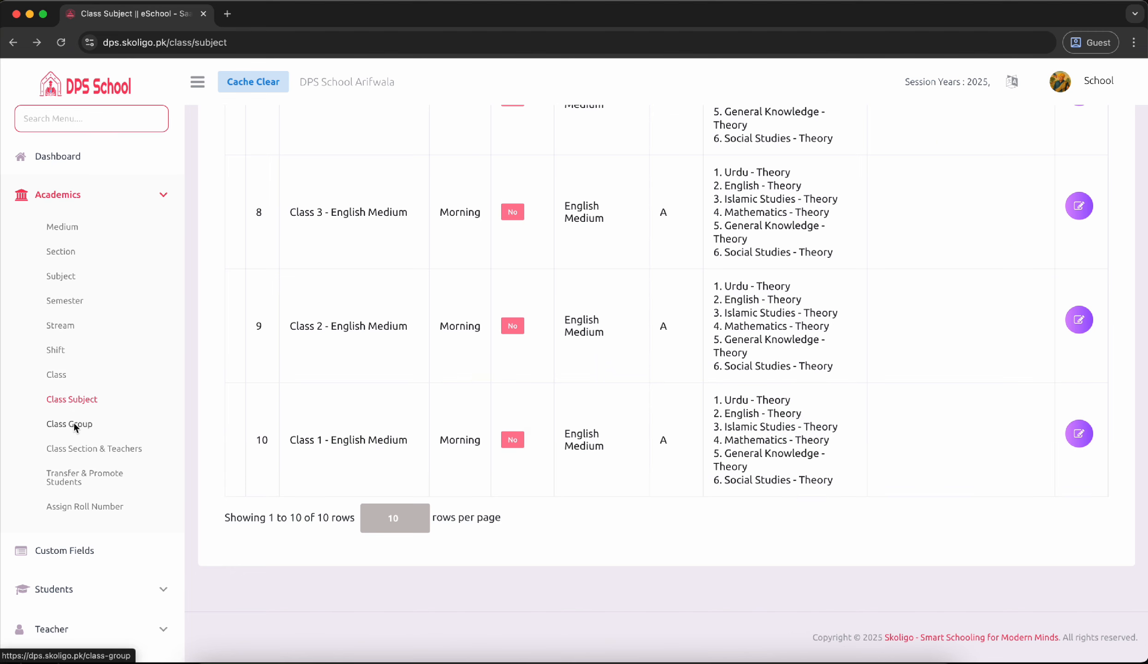
Step: View the class group page, and review the class and subject teachers in the class section and teachers list
{"action": "left_click", "coordinate": [73, 423]}
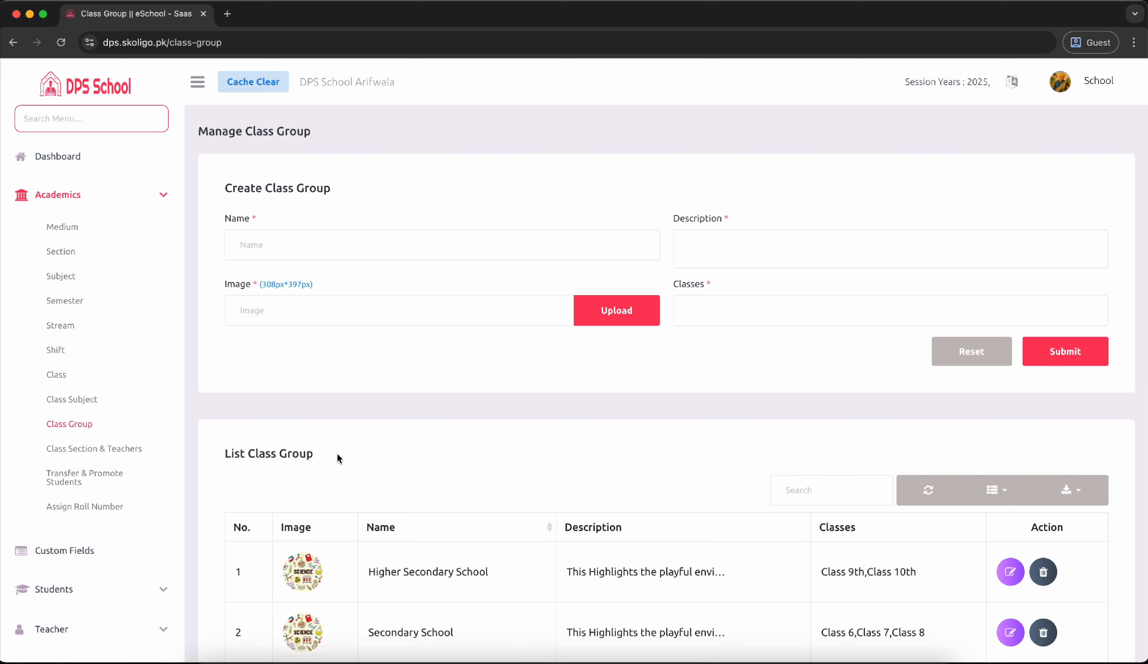
{"action": "left_click", "coordinate": [87, 453]}
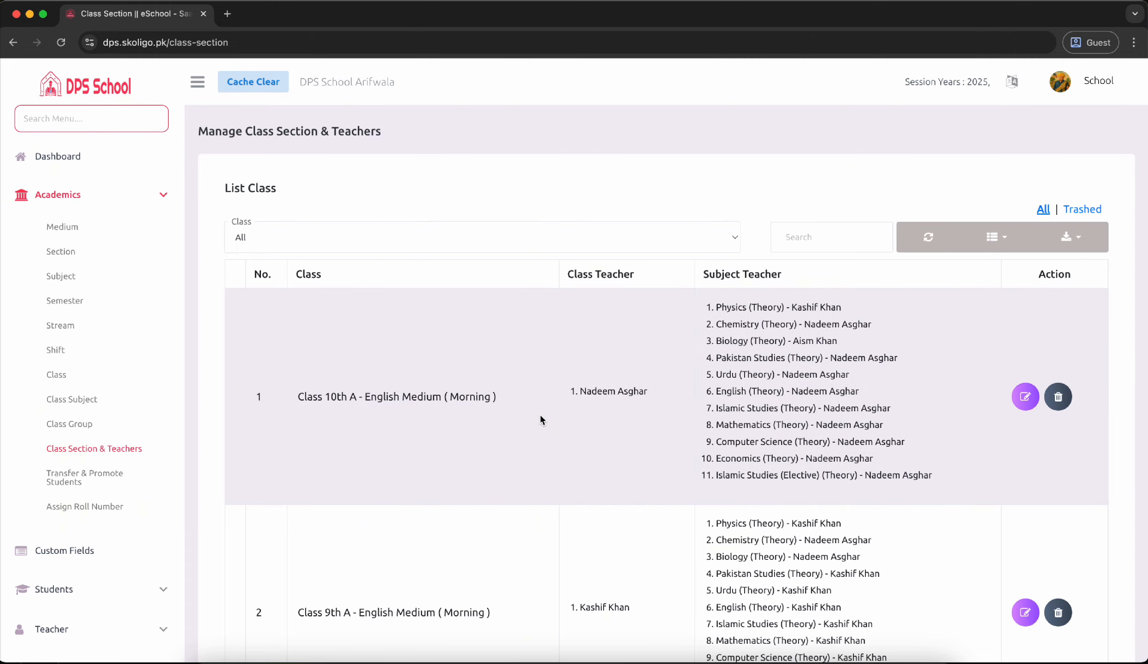
{"action": "scroll", "coordinate": [540, 416], "scroll_direction": "down", "scroll_amount": 20}
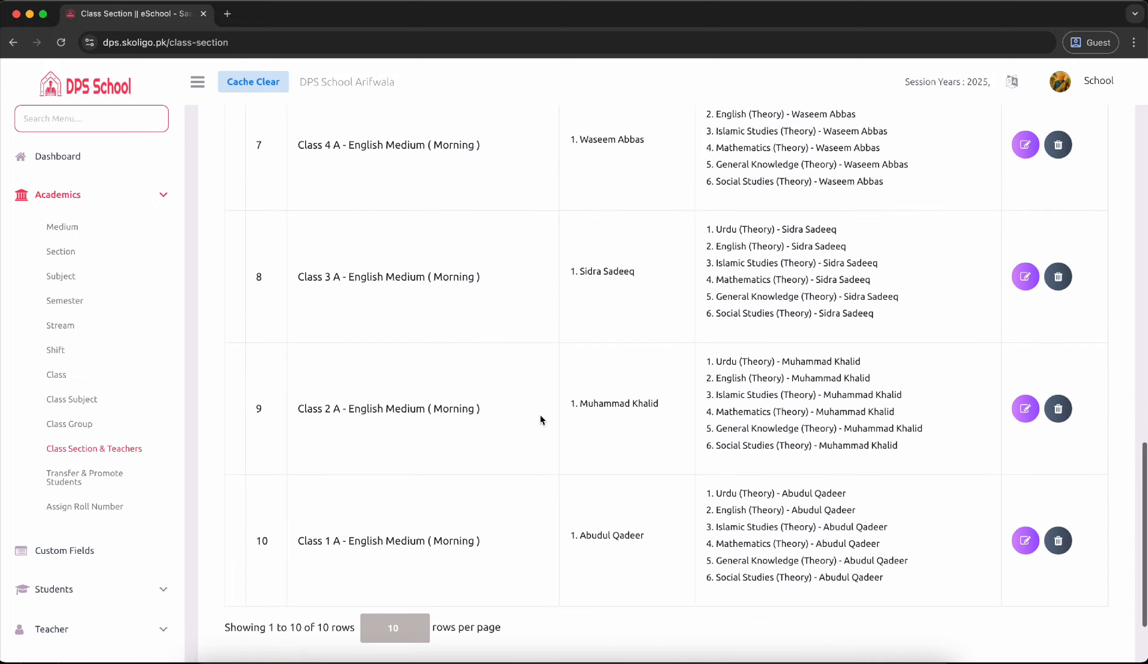
{"action": "scroll", "coordinate": [541, 416], "scroll_direction": "up", "scroll_amount": 15}
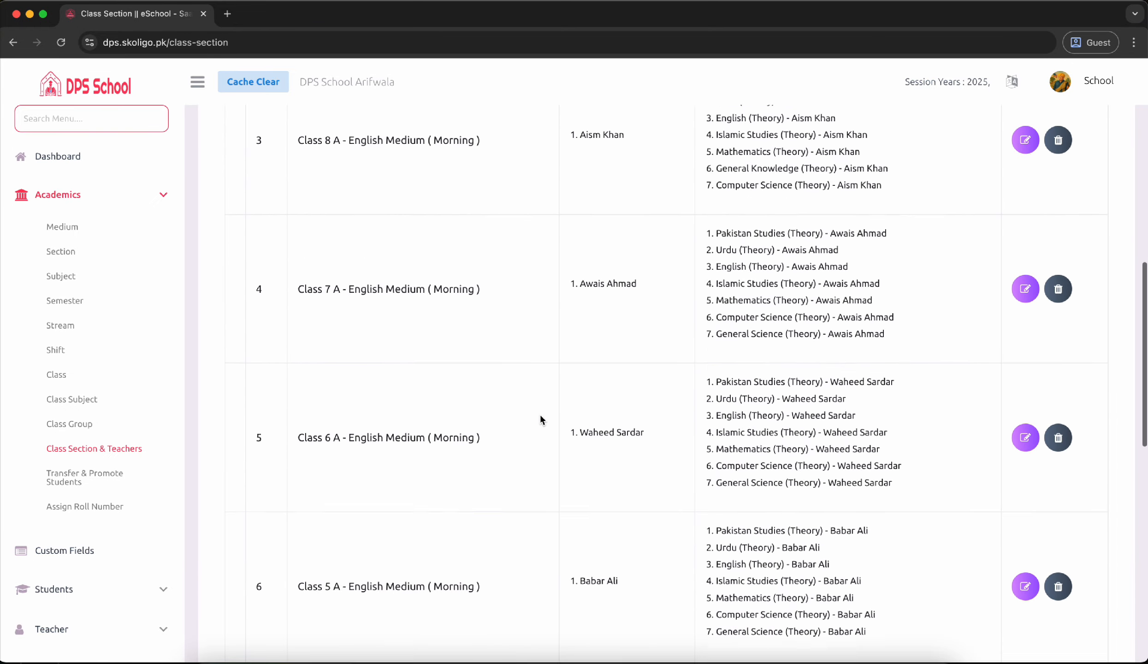
{"action": "scroll", "coordinate": [541, 418], "scroll_direction": "up", "scroll_amount": 1}
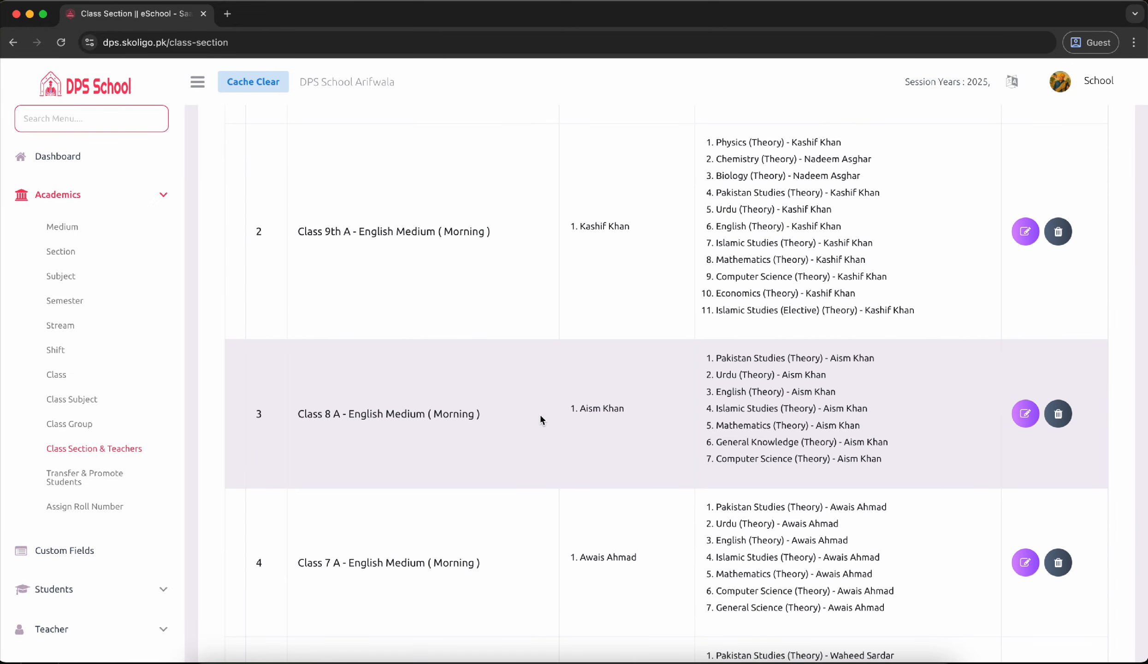
{"action": "scroll", "coordinate": [542, 418], "scroll_direction": "up", "scroll_amount": 5}
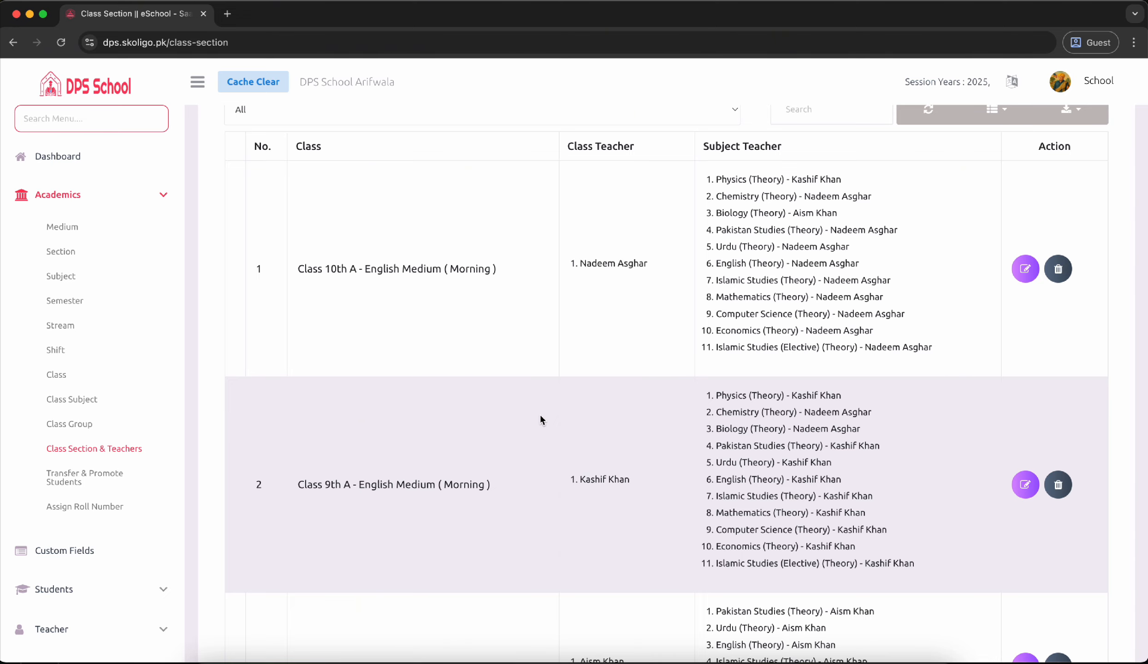
Step: Review the class section list, open Class 10th A for editing, and view the teachers available as class teacher
{"action": "scroll", "coordinate": [541, 418], "scroll_direction": "up", "scroll_amount": 3}
{"action": "scroll", "coordinate": [542, 419], "scroll_direction": "down", "scroll_amount": 3}
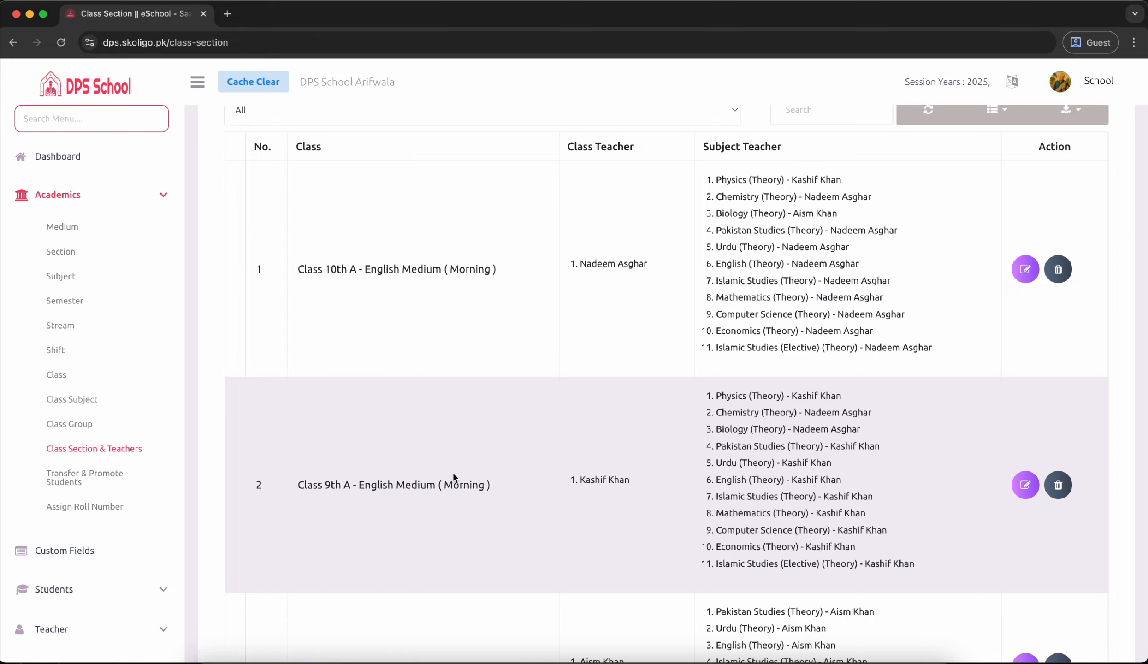
{"action": "scroll", "coordinate": [525, 350], "scroll_direction": "down", "scroll_amount": 10}
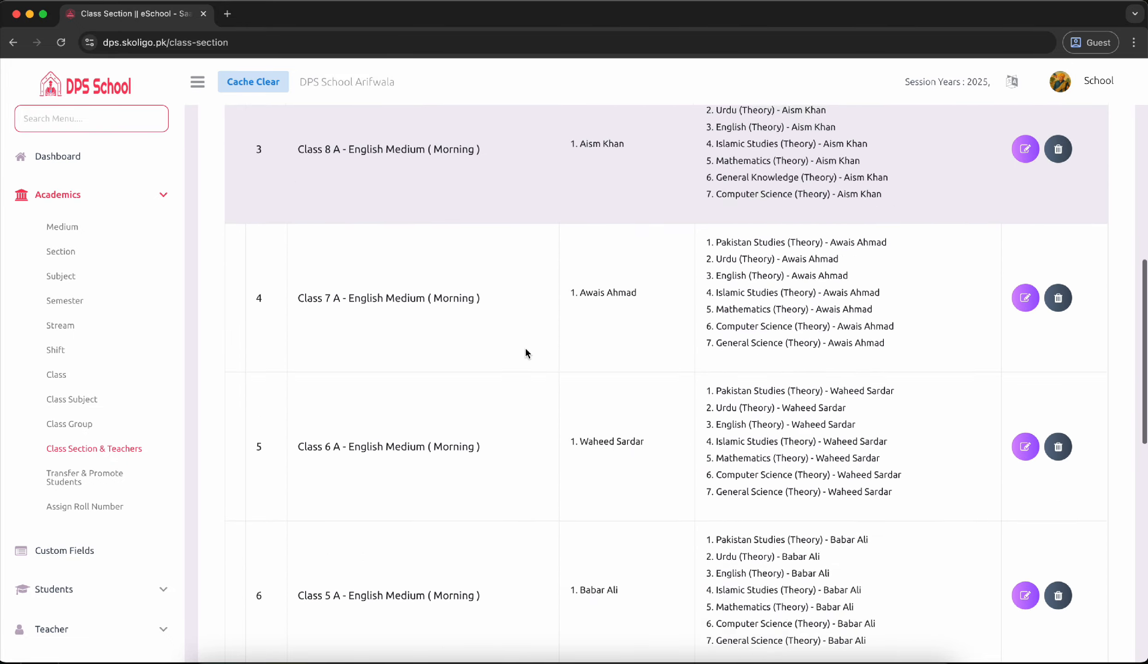
{"action": "scroll", "coordinate": [527, 352], "scroll_direction": "up", "scroll_amount": 10}
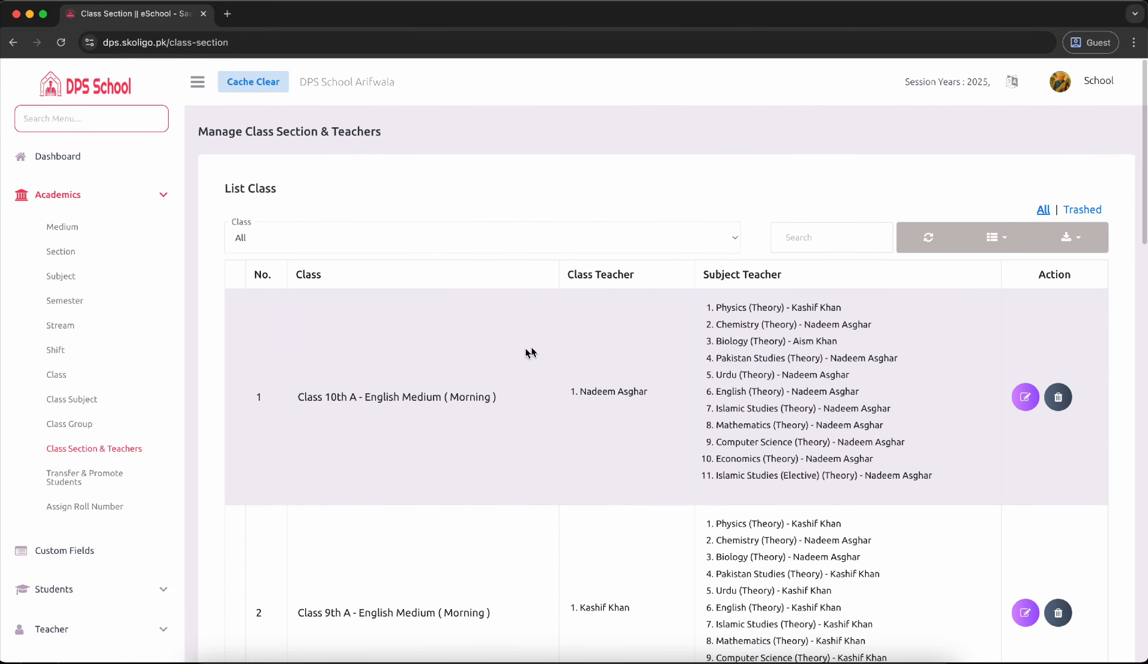
{"action": "left_click", "coordinate": [1026, 398]}
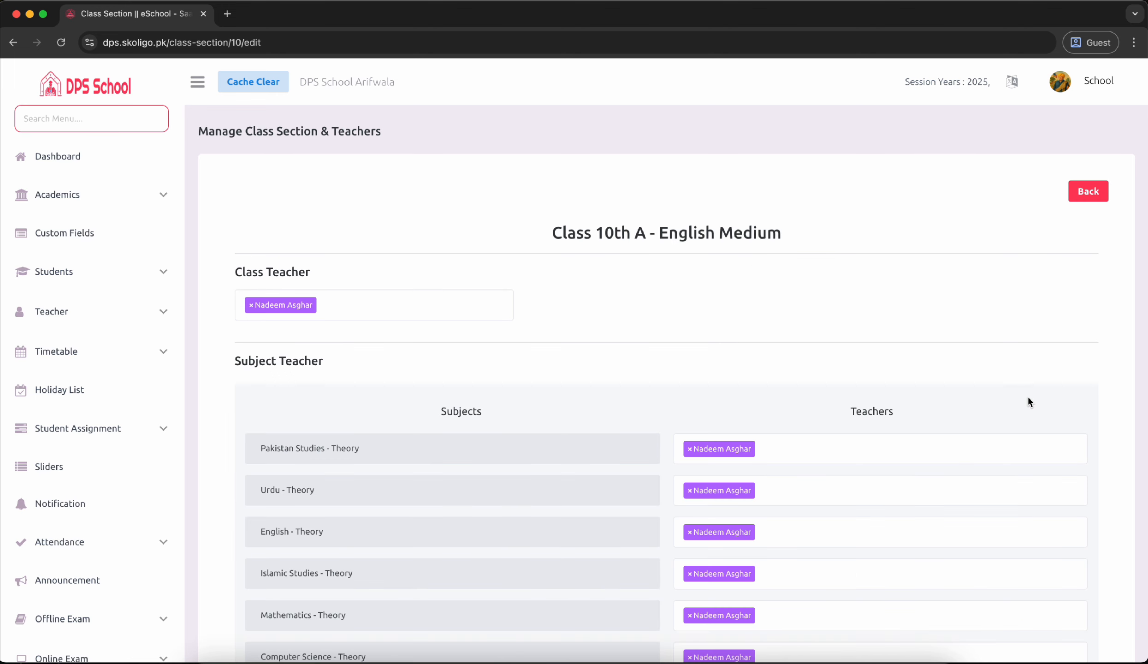
{"action": "scroll", "coordinate": [461, 326], "scroll_direction": "down", "scroll_amount": 3}
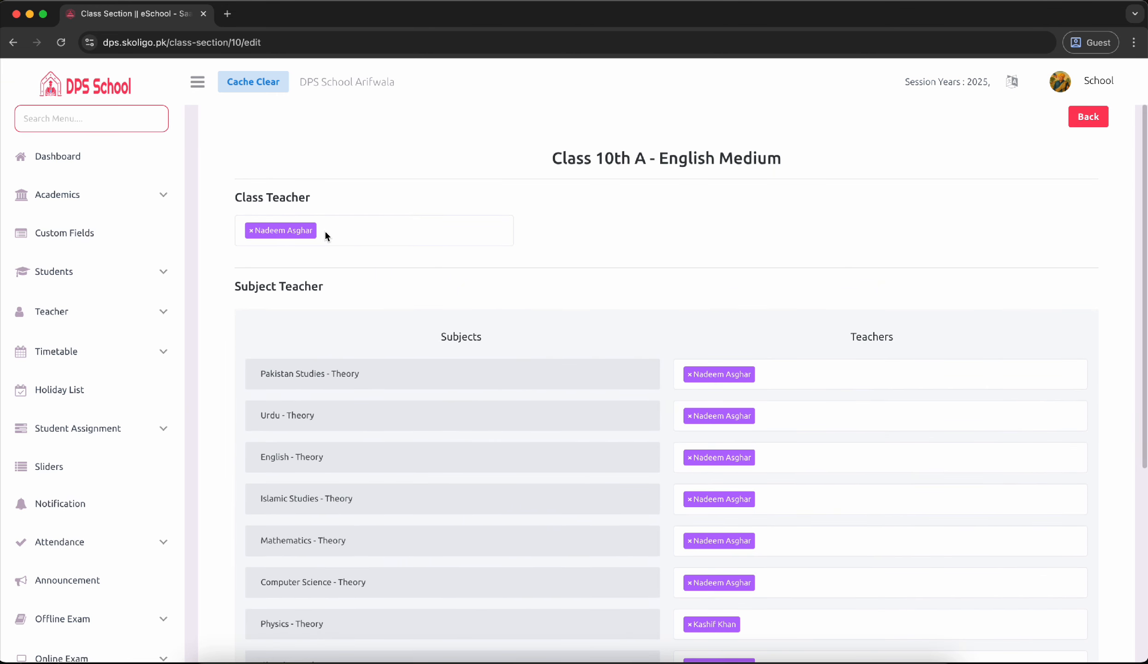
{"action": "left_click", "coordinate": [380, 233]}
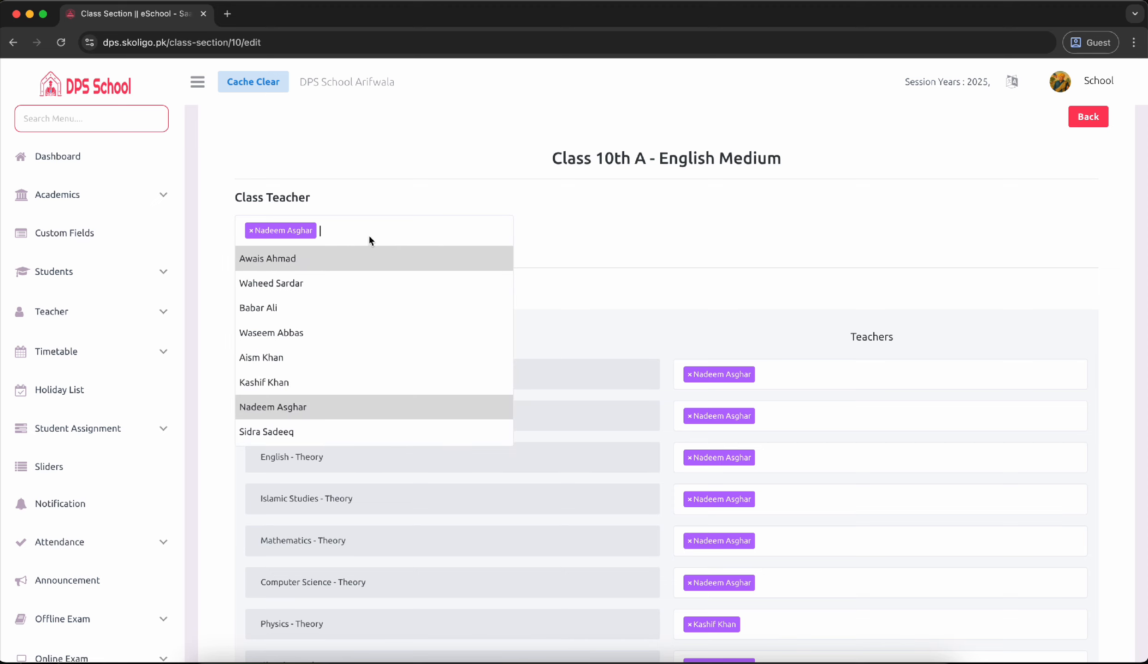
{"action": "left_click", "coordinate": [609, 242]}
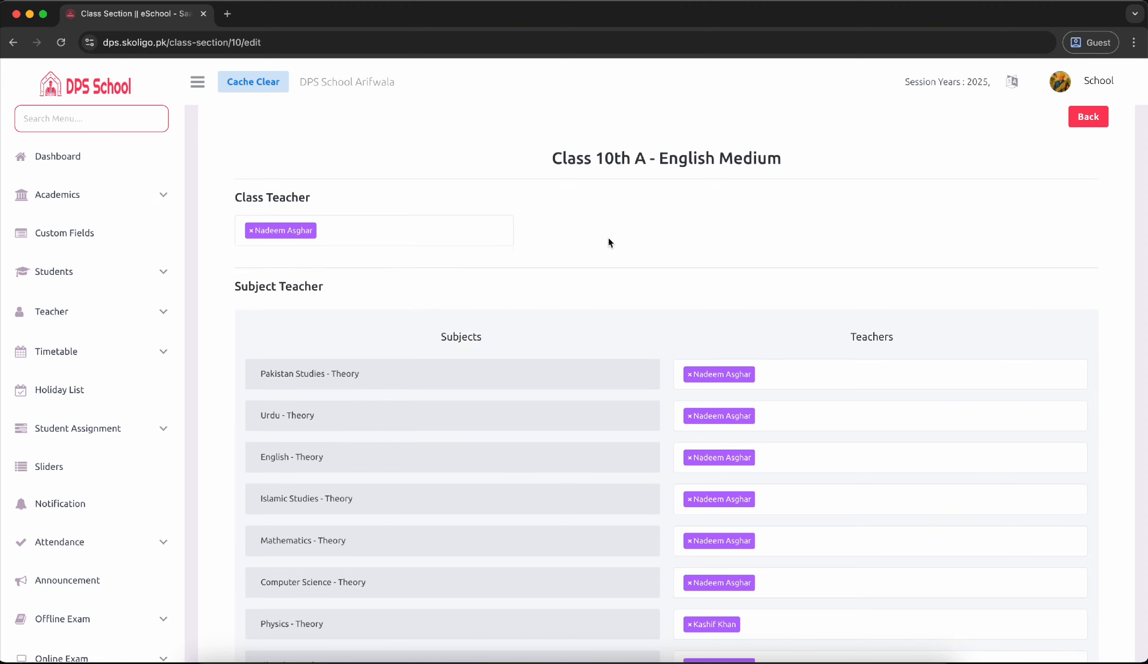
Step: Check the subject teachers assigned to Class 10th A and submit the class section's teacher assignments
{"action": "left_click", "coordinate": [141, 310]}
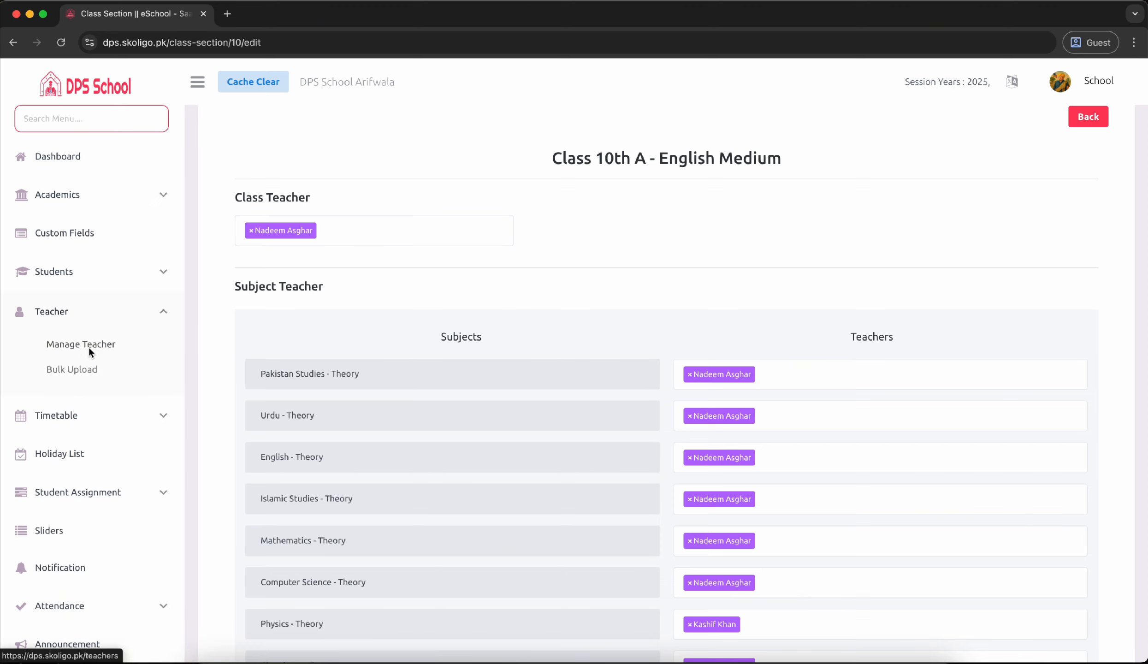
{"action": "scroll", "coordinate": [507, 341], "scroll_direction": "down", "scroll_amount": 3}
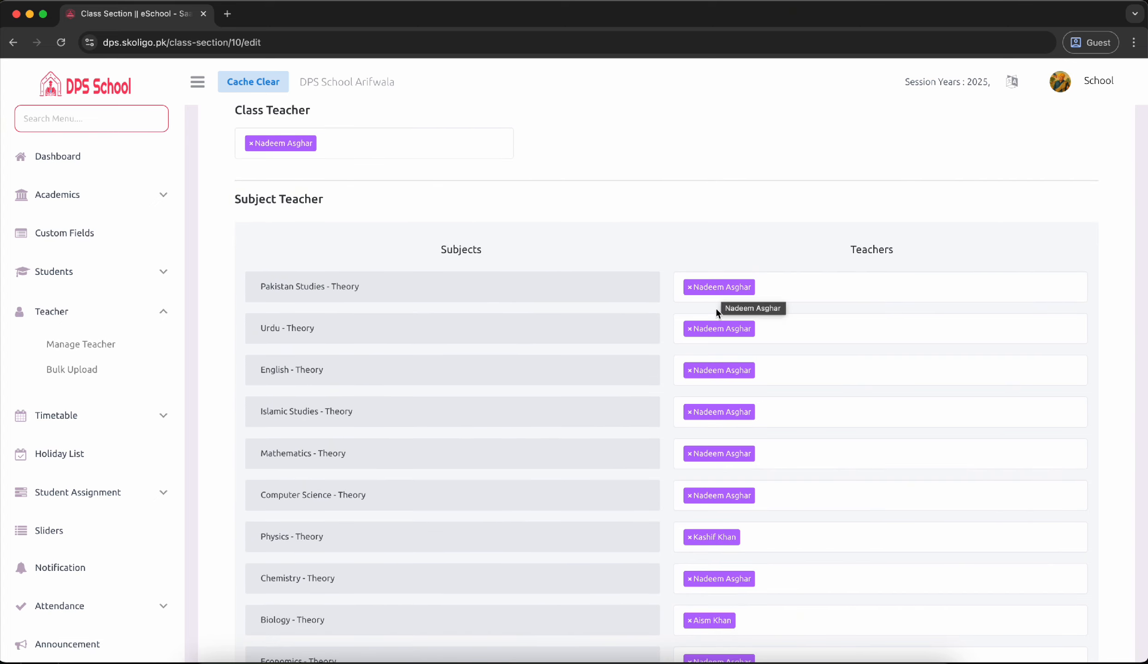
{"action": "scroll", "coordinate": [809, 473], "scroll_direction": "down", "scroll_amount": 2}
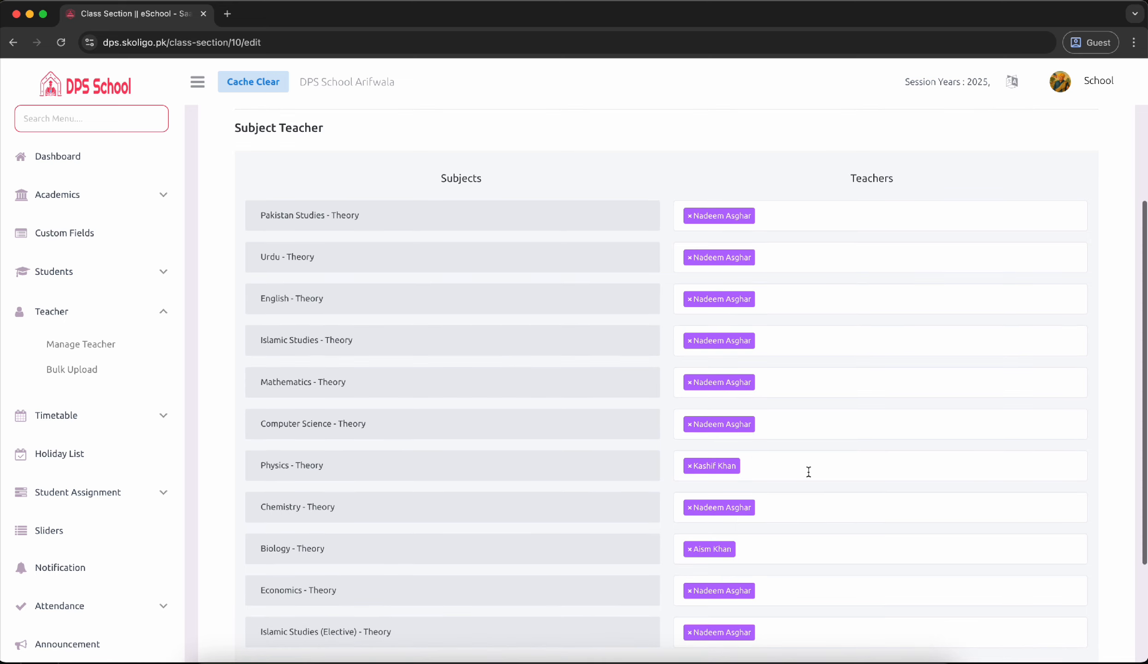
{"action": "scroll", "coordinate": [506, 322], "scroll_direction": "up", "scroll_amount": 4}
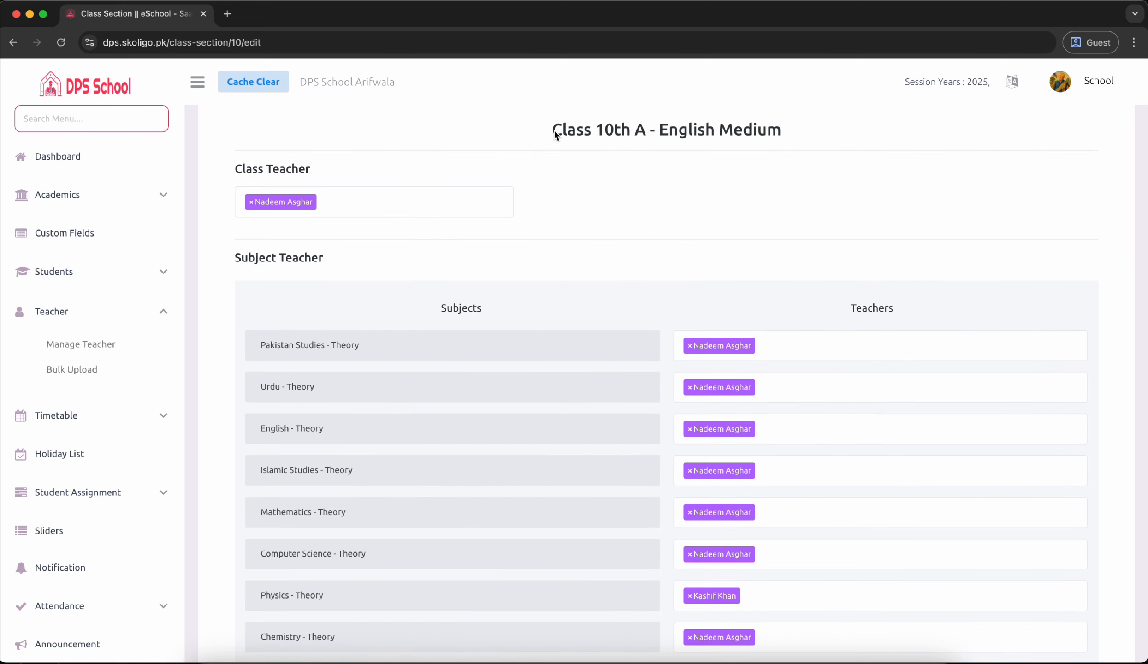
{"action": "left_click_drag", "start_coordinate": [555, 135], "coordinate": [755, 145]}
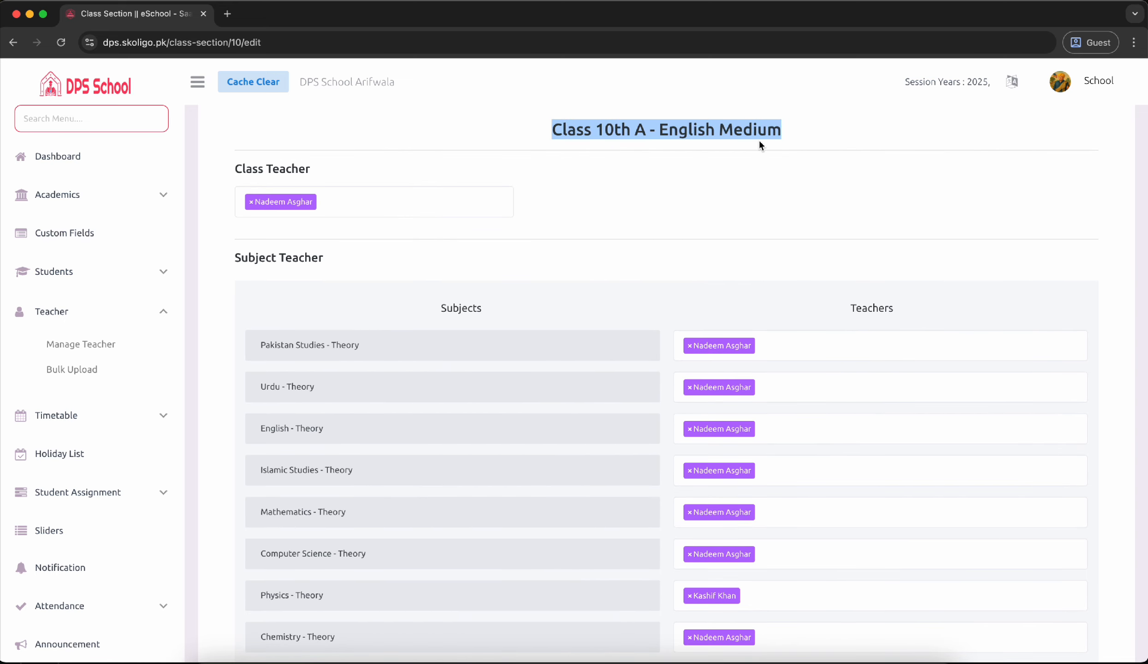
{"action": "scroll", "coordinate": [759, 145], "scroll_direction": "down", "scroll_amount": 8}
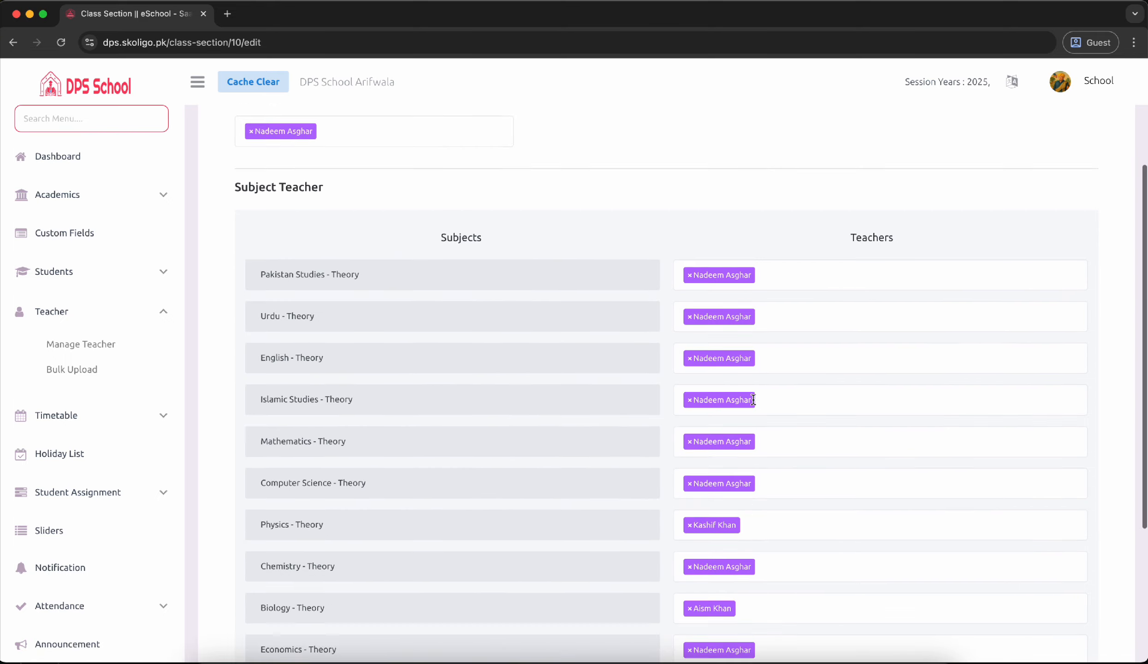
{"action": "scroll", "coordinate": [740, 413], "scroll_direction": "up", "scroll_amount": 10}
{"action": "scroll", "coordinate": [830, 526], "scroll_direction": "down", "scroll_amount": 10}
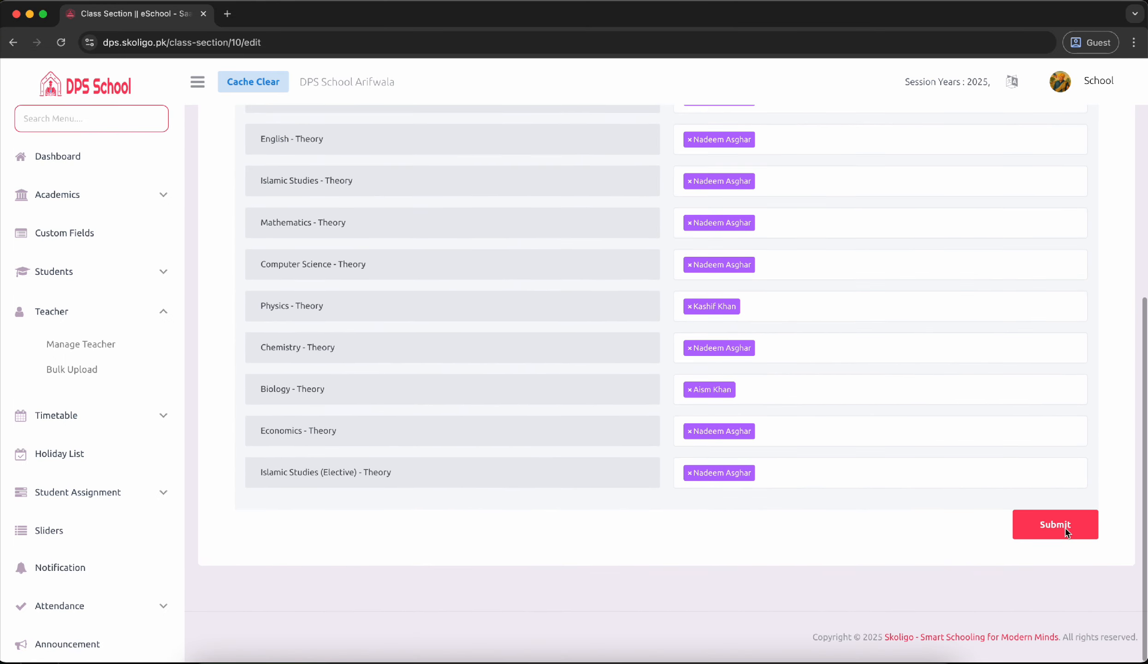
{"action": "left_click", "coordinate": [1058, 526]}
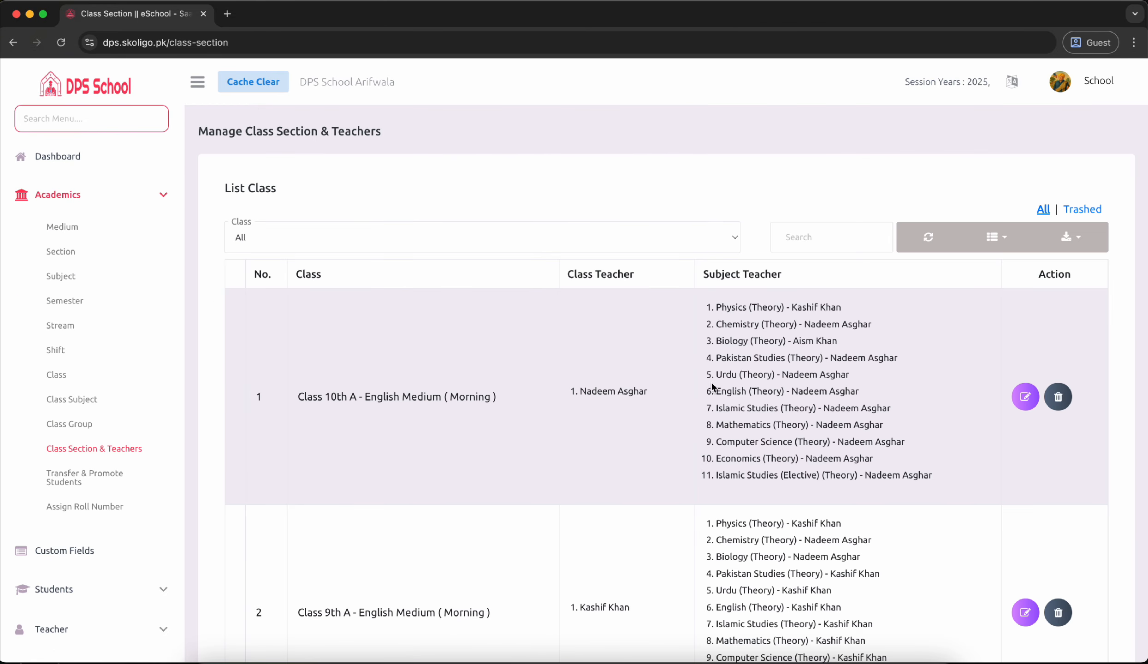
{"action": "scroll", "coordinate": [711, 381], "scroll_direction": "down", "scroll_amount": 3}
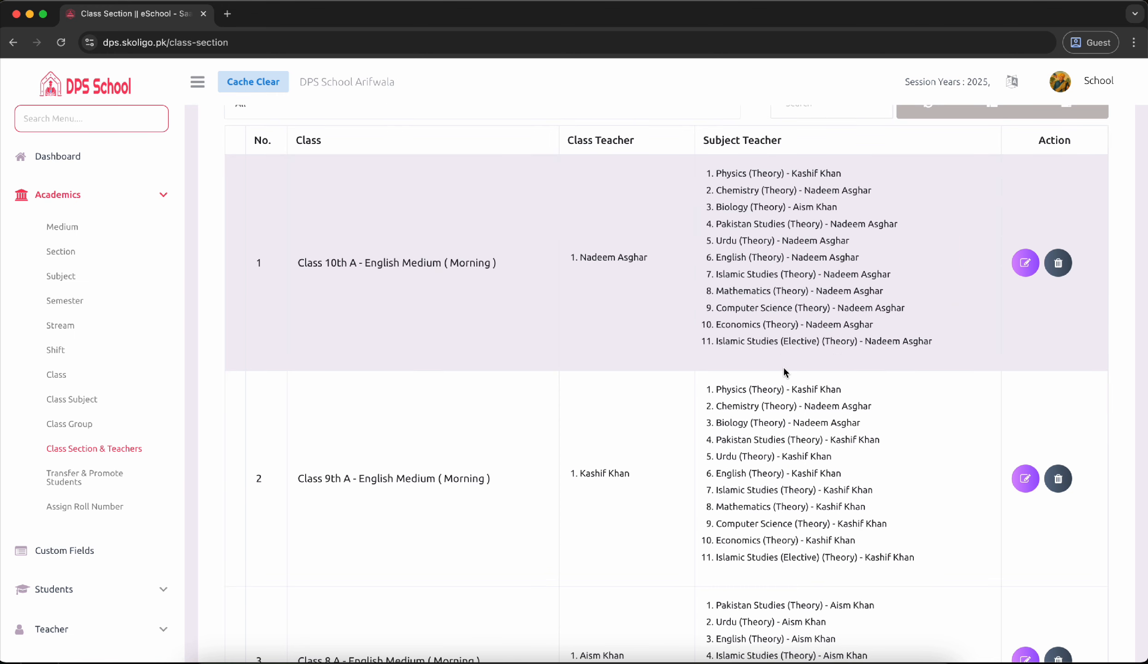
{"action": "left_click", "coordinate": [72, 481]}
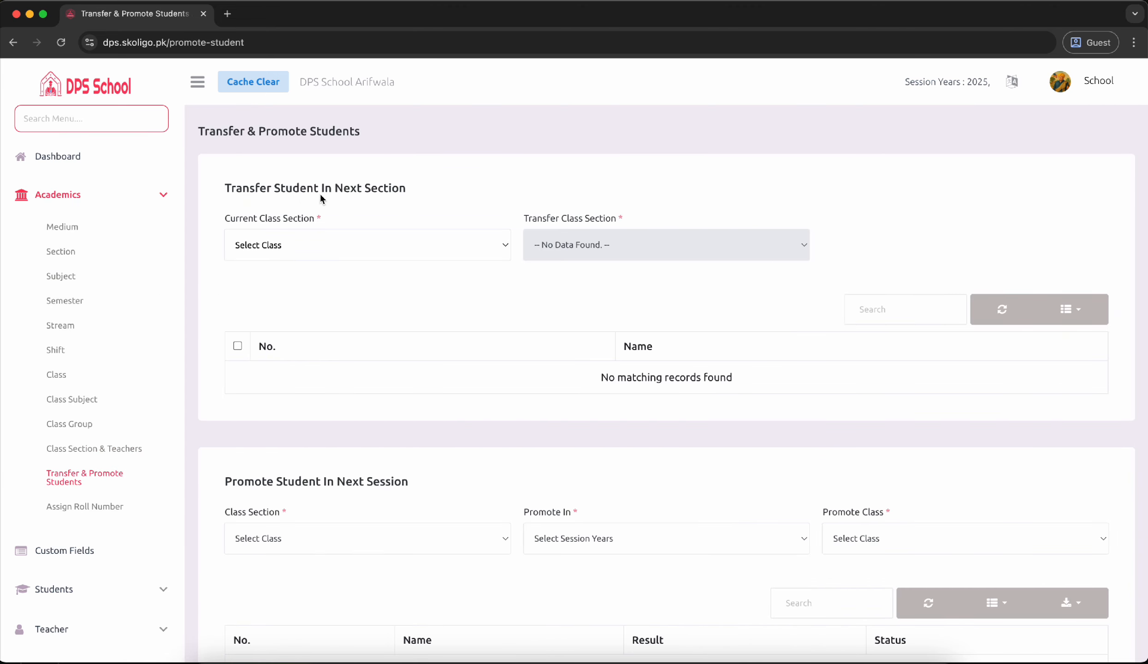
{"action": "left_click", "coordinate": [367, 246]}
{"action": "left_click", "coordinate": [330, 259]}
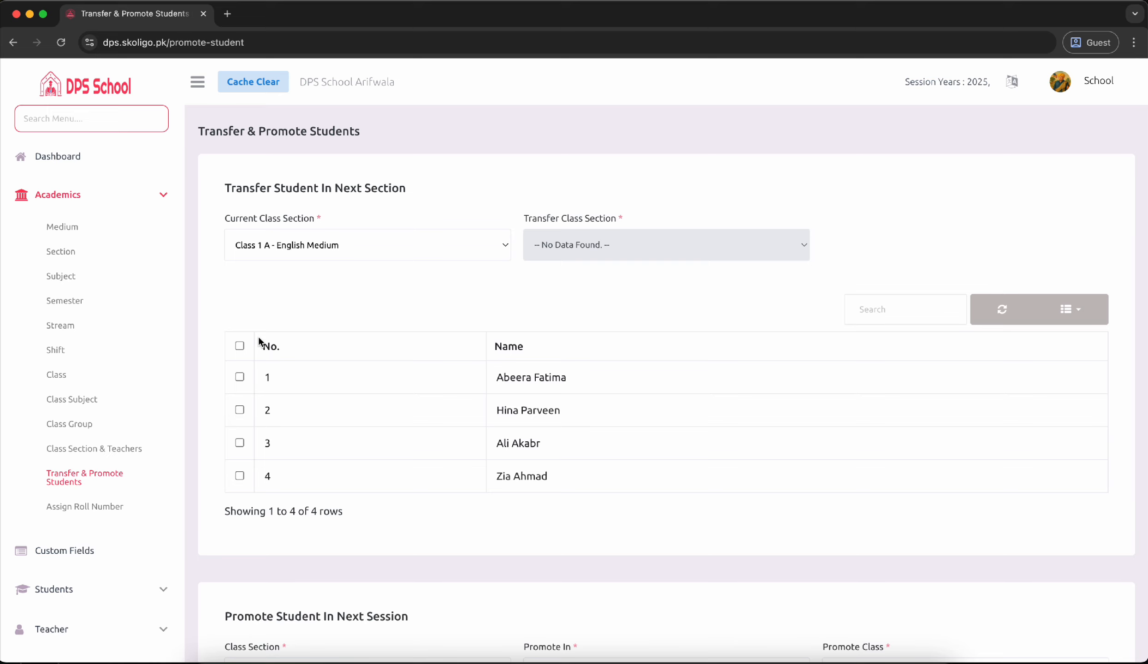
{"action": "left_click", "coordinate": [239, 346]}
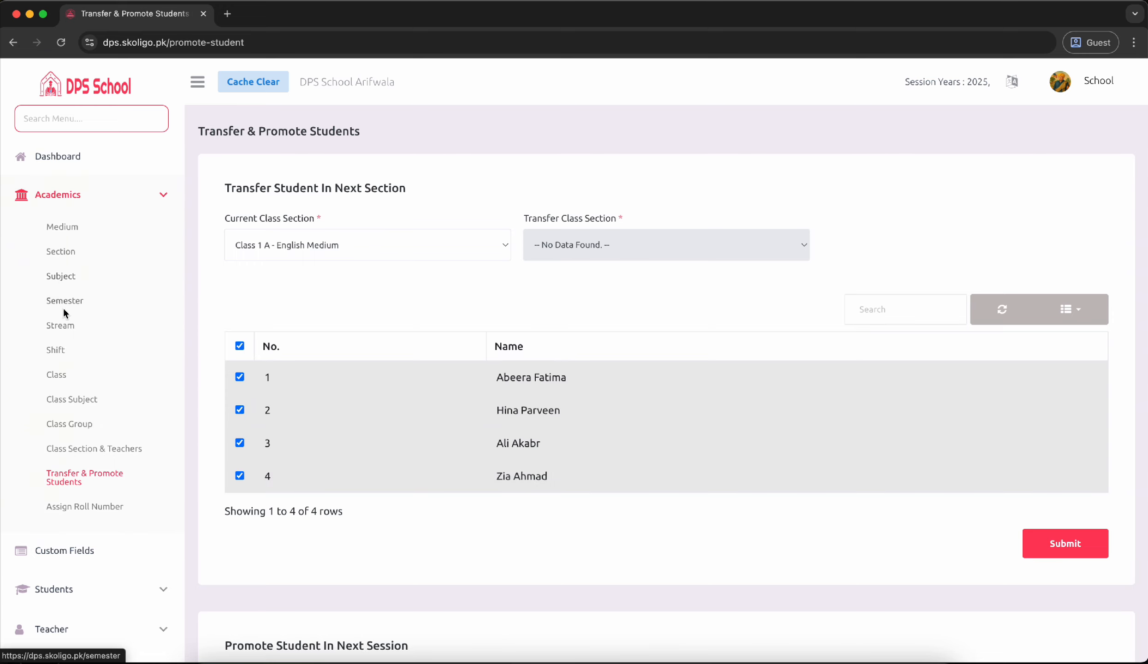
Step: Add section B to Class 1 - English Medium and submit the class changes
{"action": "left_click", "coordinate": [55, 374]}
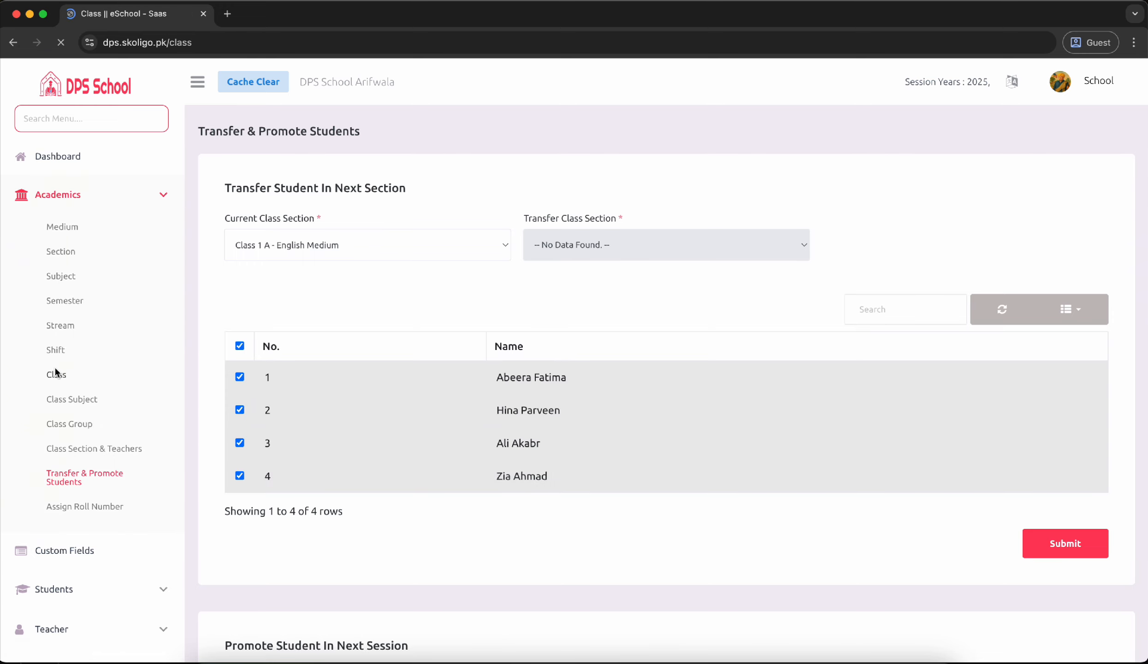
{"action": "scroll", "coordinate": [483, 420], "scroll_direction": "down", "scroll_amount": 10}
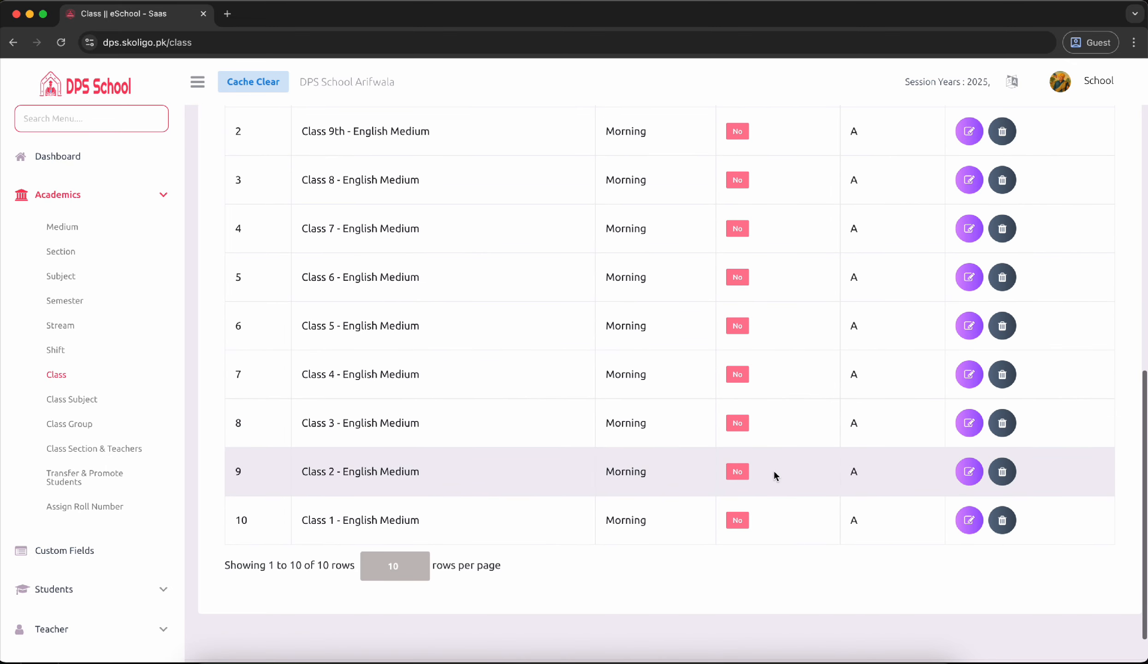
{"action": "left_click", "coordinate": [969, 520]}
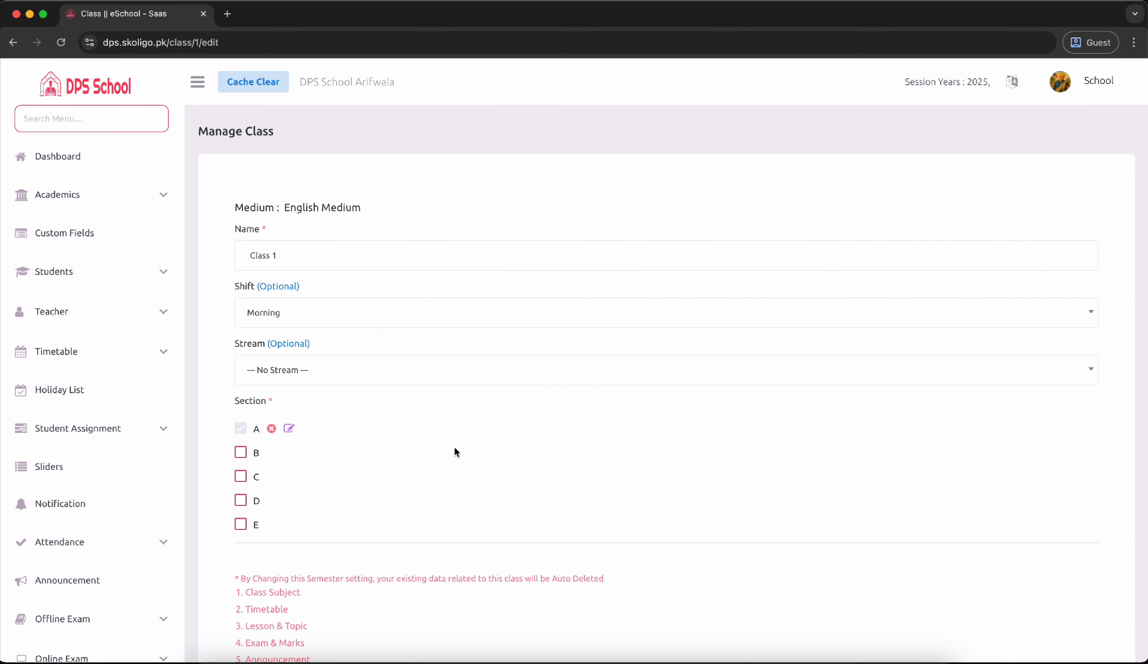
{"action": "left_click", "coordinate": [240, 453]}
{"action": "scroll", "coordinate": [318, 503], "scroll_direction": "down", "scroll_amount": 4}
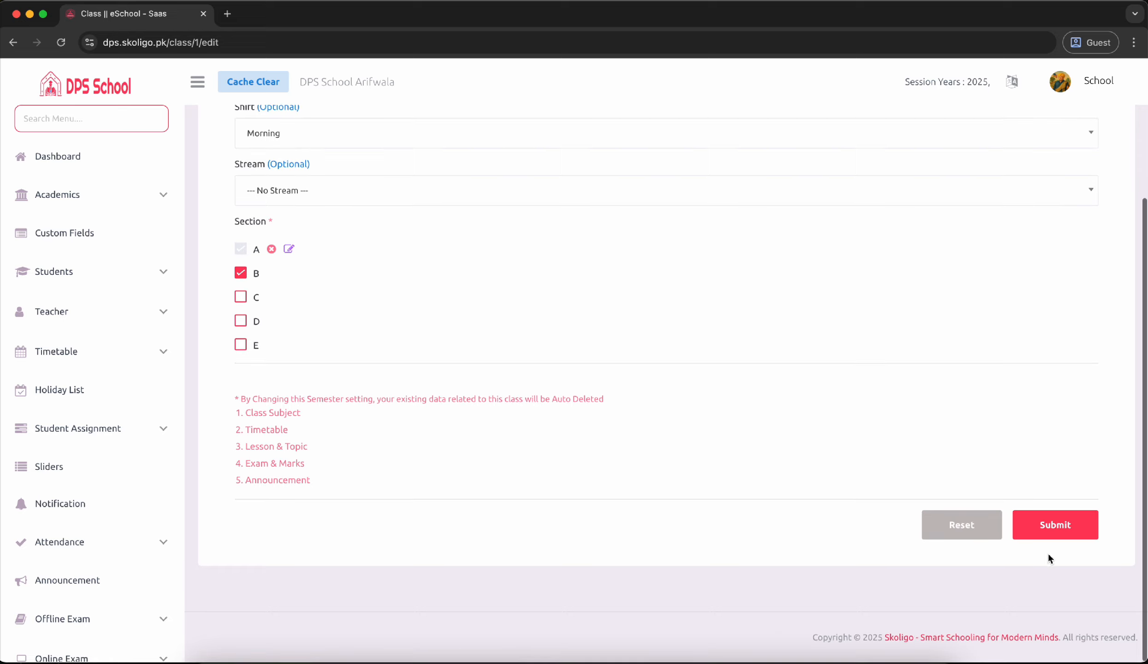
{"action": "left_click", "coordinate": [1052, 532]}
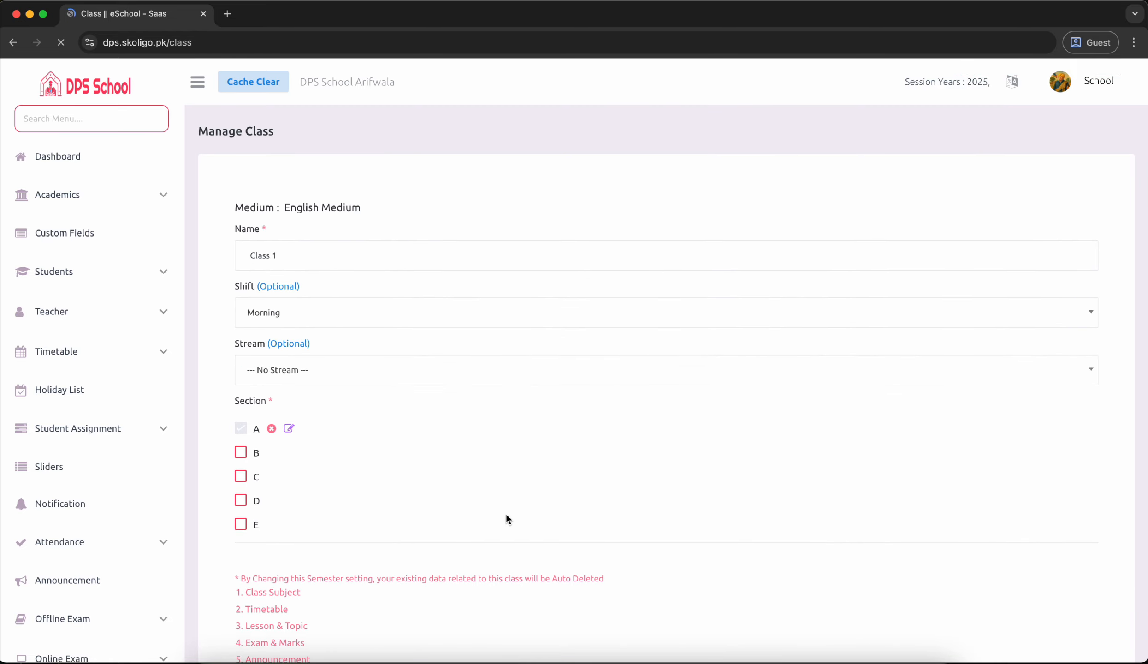
{"action": "scroll", "coordinate": [505, 515], "scroll_direction": "down", "scroll_amount": 15}
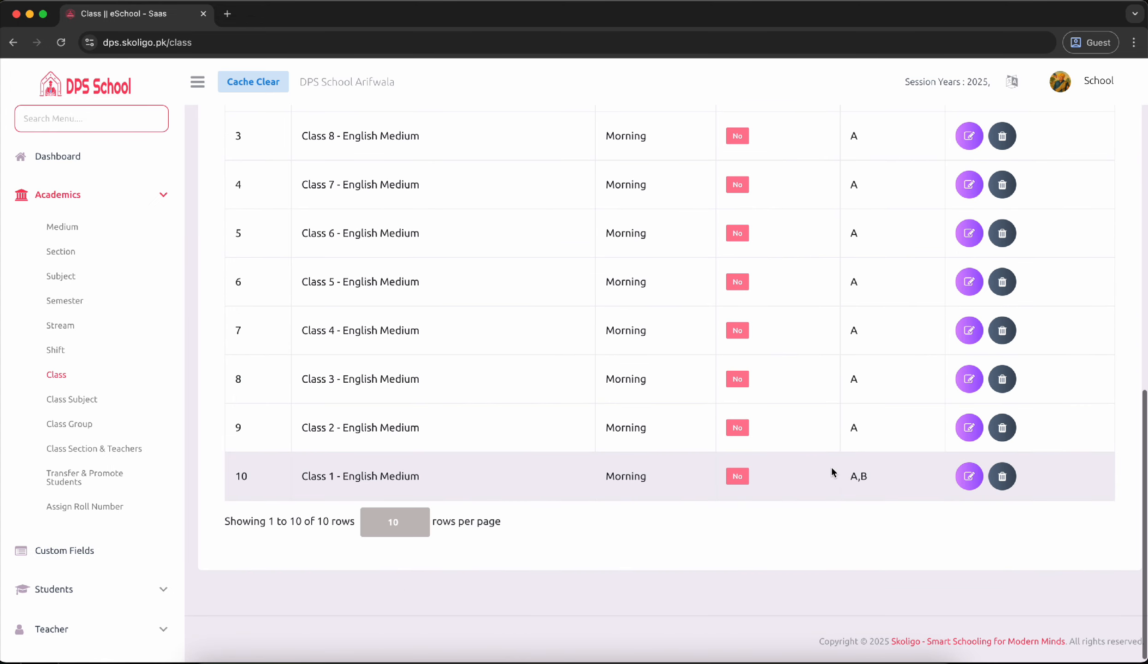
Step: Transfer the first student listed in Class 1 A to Class 1 B
{"action": "left_click", "coordinate": [66, 481]}
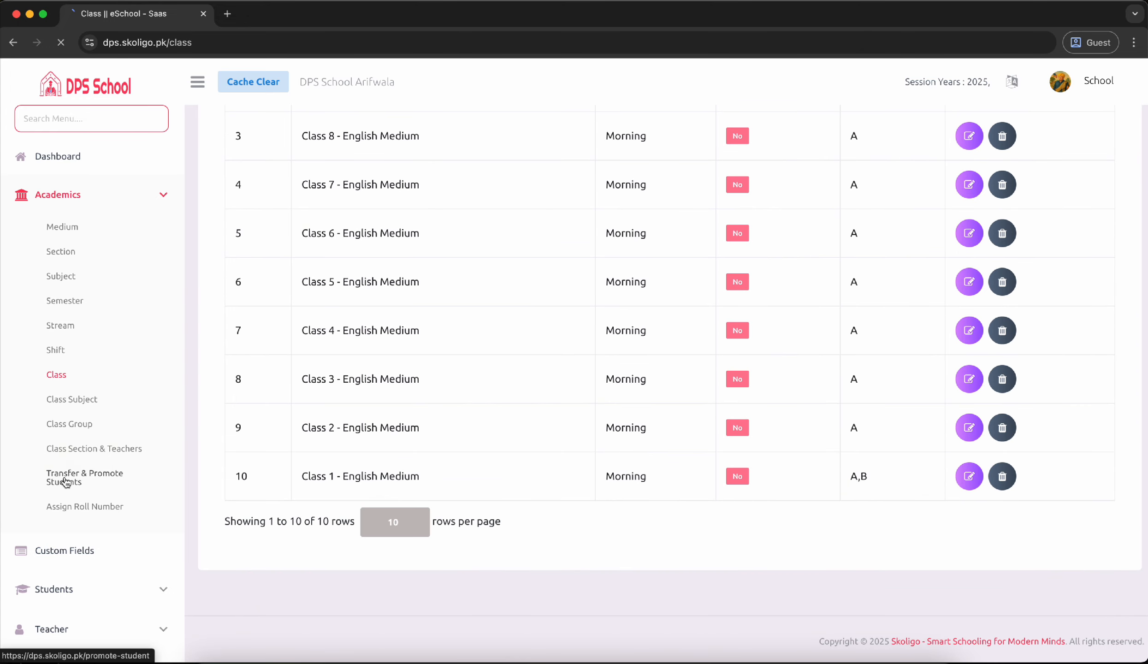
{"action": "left_click", "coordinate": [392, 245]}
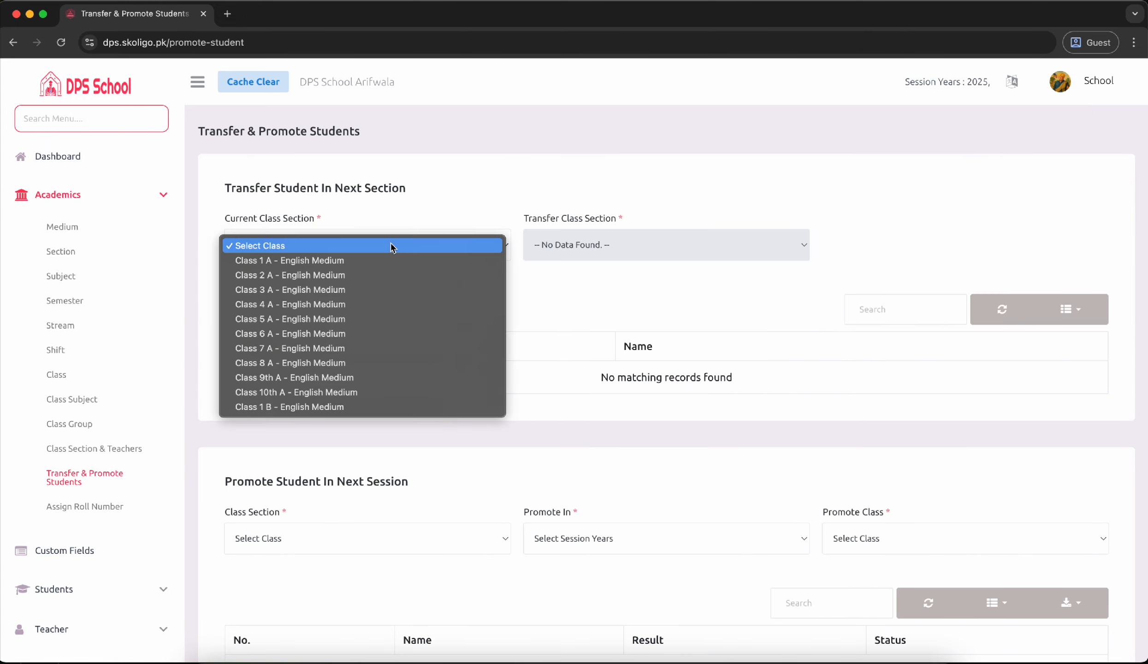
{"action": "left_click", "coordinate": [317, 261]}
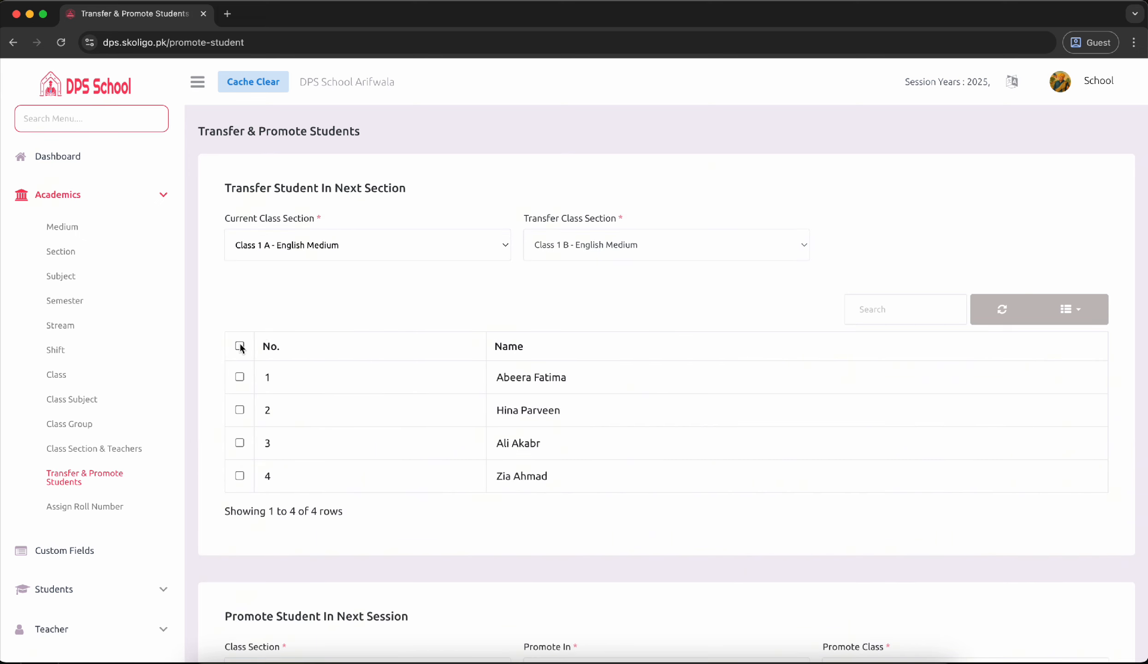
{"action": "left_click", "coordinate": [240, 377]}
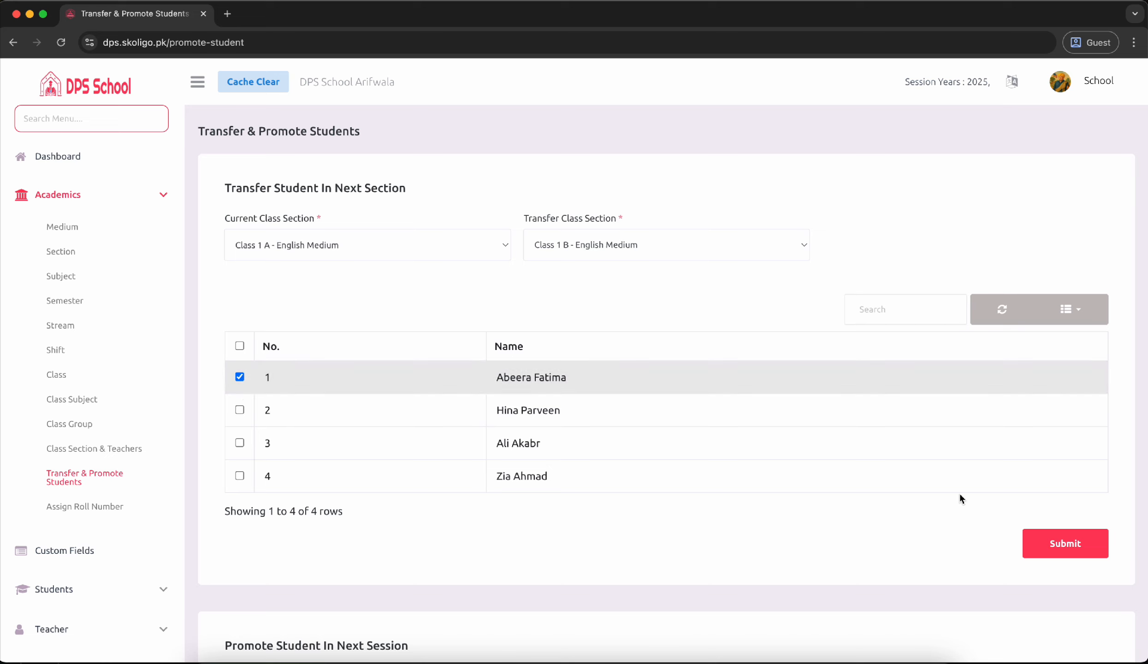
{"action": "left_click", "coordinate": [1057, 546]}
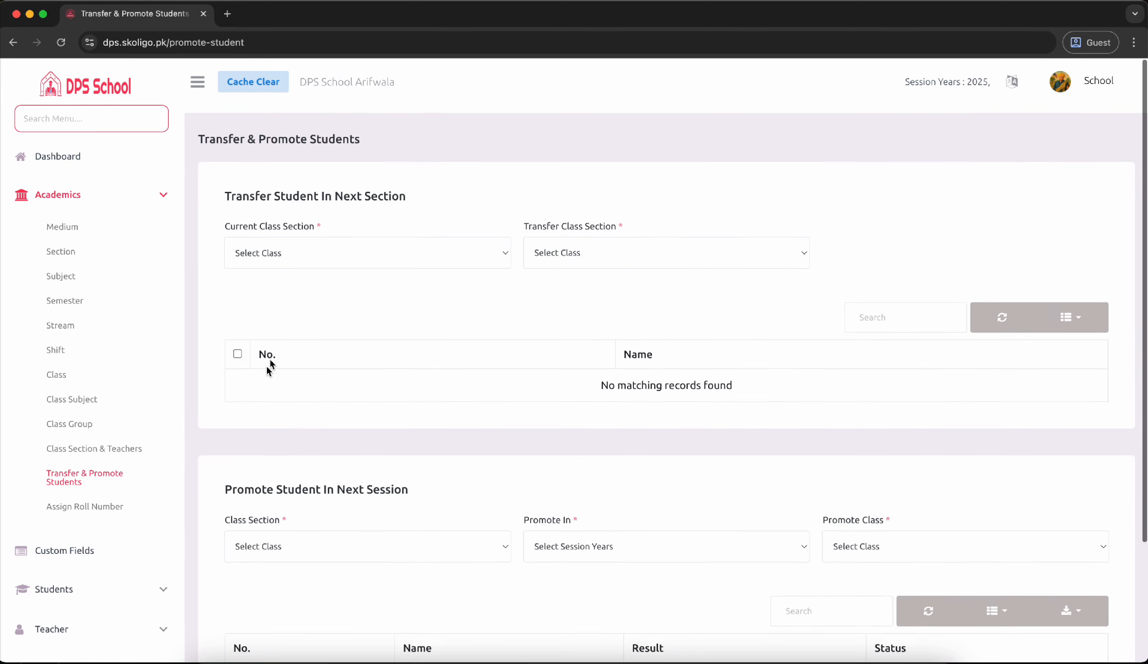
Step: Check the student lists of Class 1 B and Class 1 A on the transfer page
{"action": "left_click", "coordinate": [319, 251]}
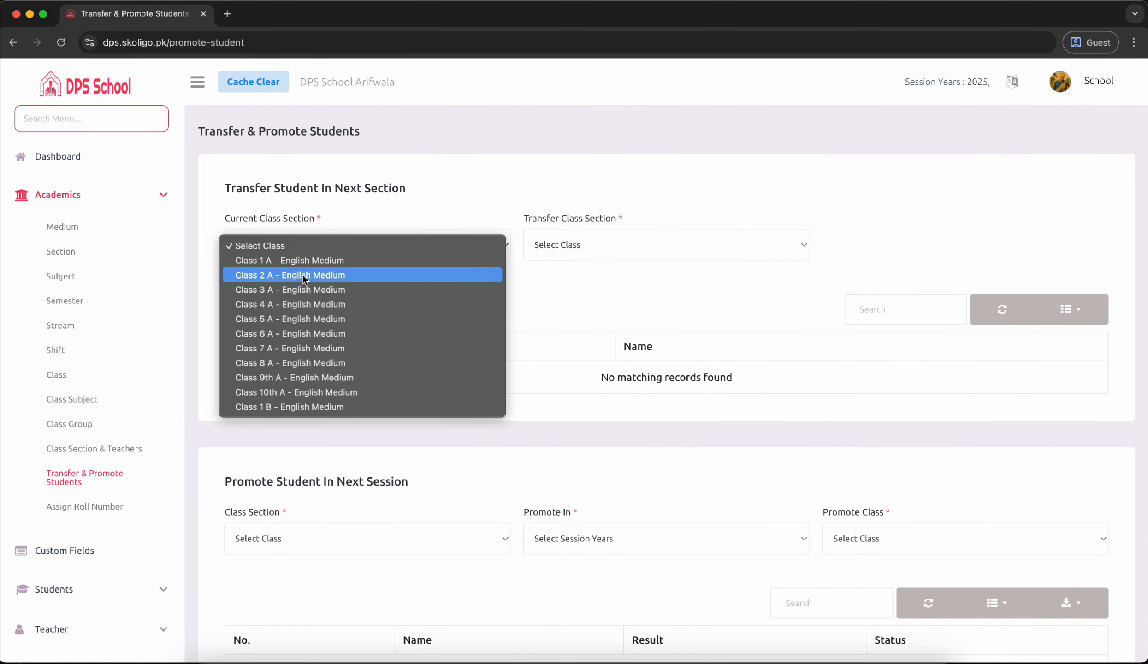
{"action": "left_click", "coordinate": [294, 407]}
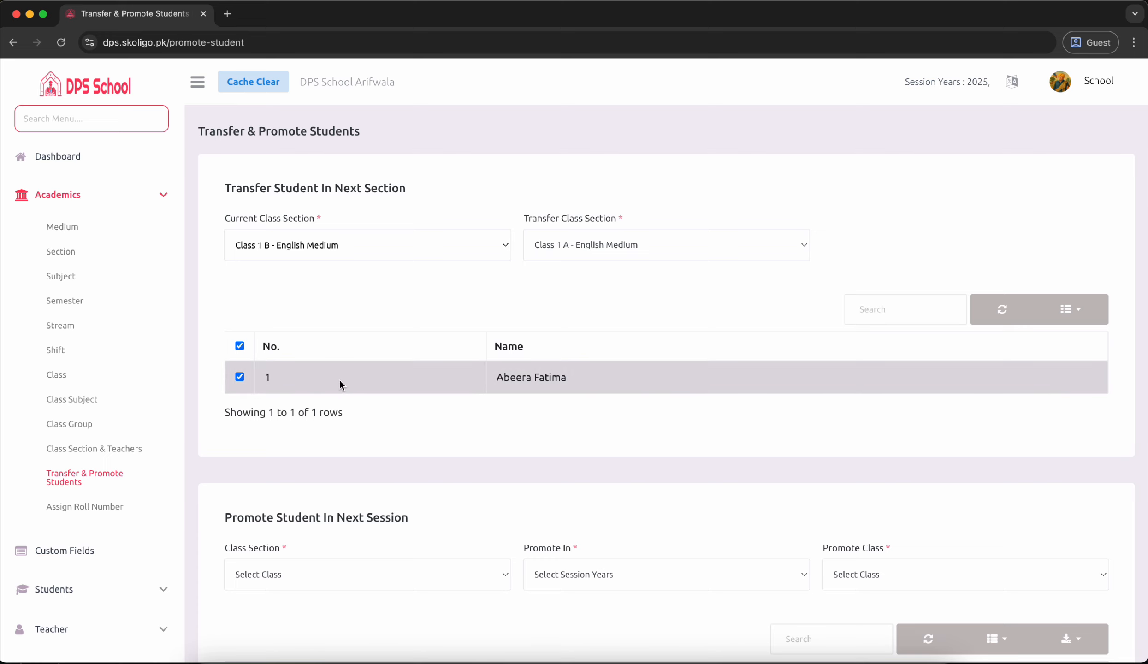
{"action": "left_click", "coordinate": [273, 249]}
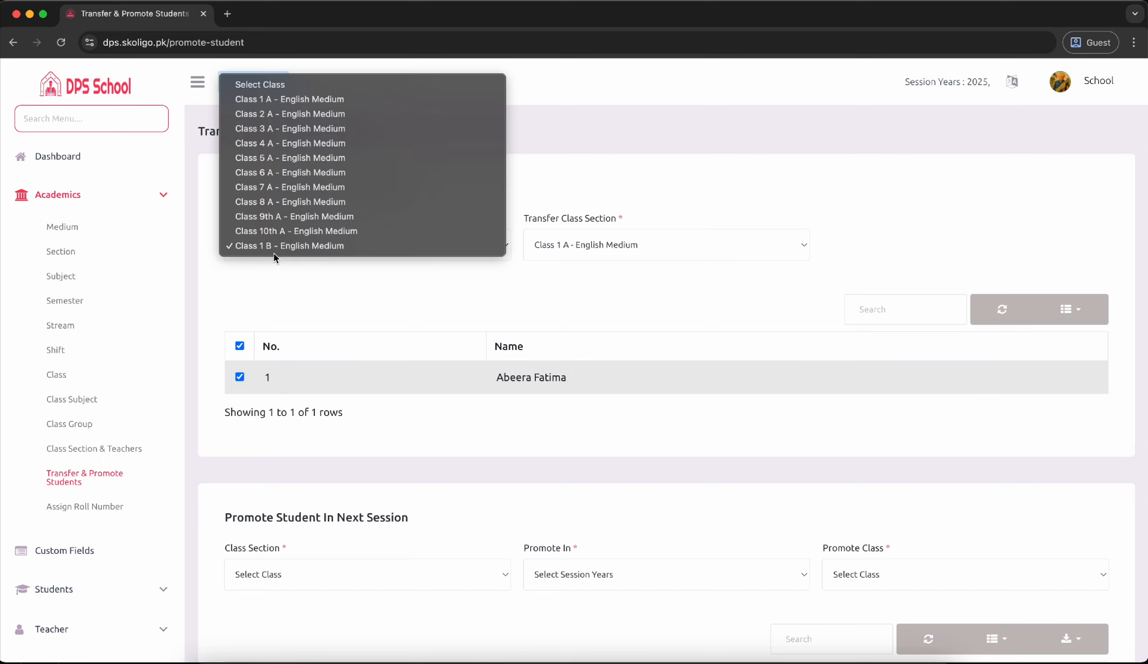
{"action": "left_click", "coordinate": [297, 101]}
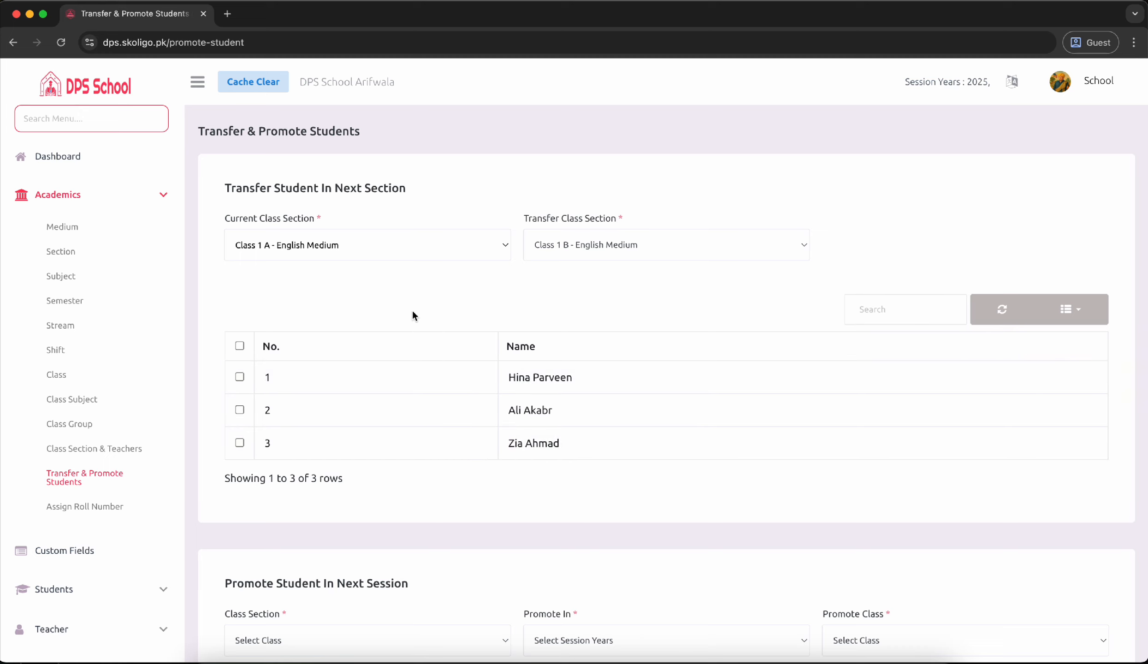
Step: Transfer all students of Class 1 B to Class 1 A
{"action": "left_click", "coordinate": [362, 249]}
{"action": "left_click", "coordinate": [282, 392]}
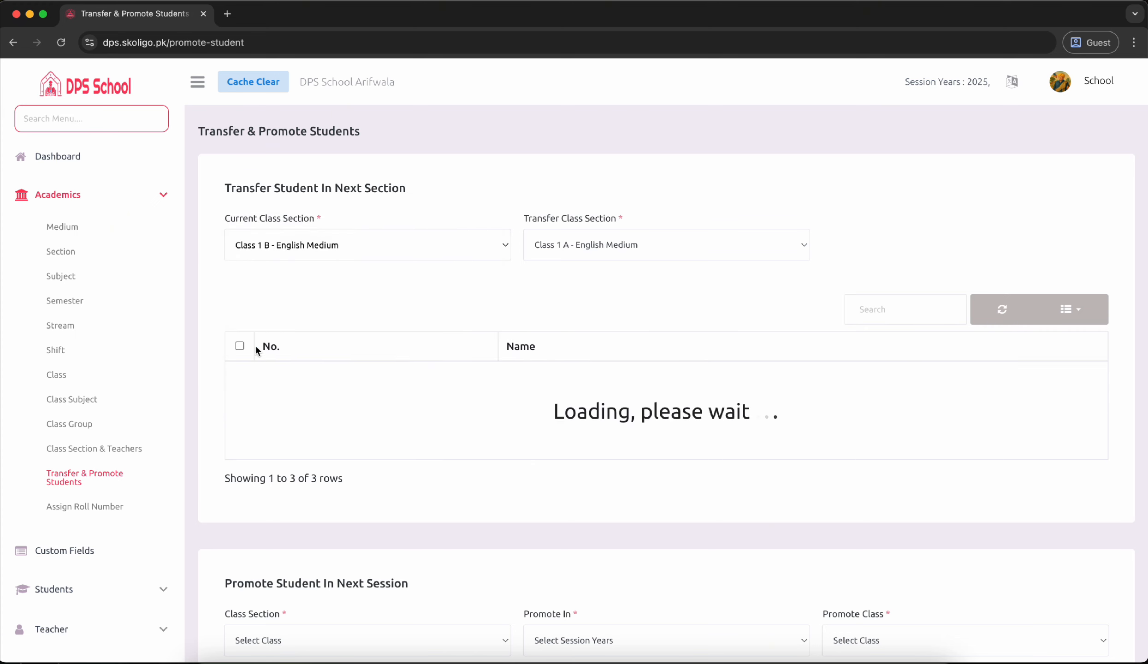
{"action": "left_click", "coordinate": [240, 346]}
{"action": "left_click", "coordinate": [239, 346]}
{"action": "left_click", "coordinate": [240, 346]}
{"action": "left_click", "coordinate": [624, 245]}
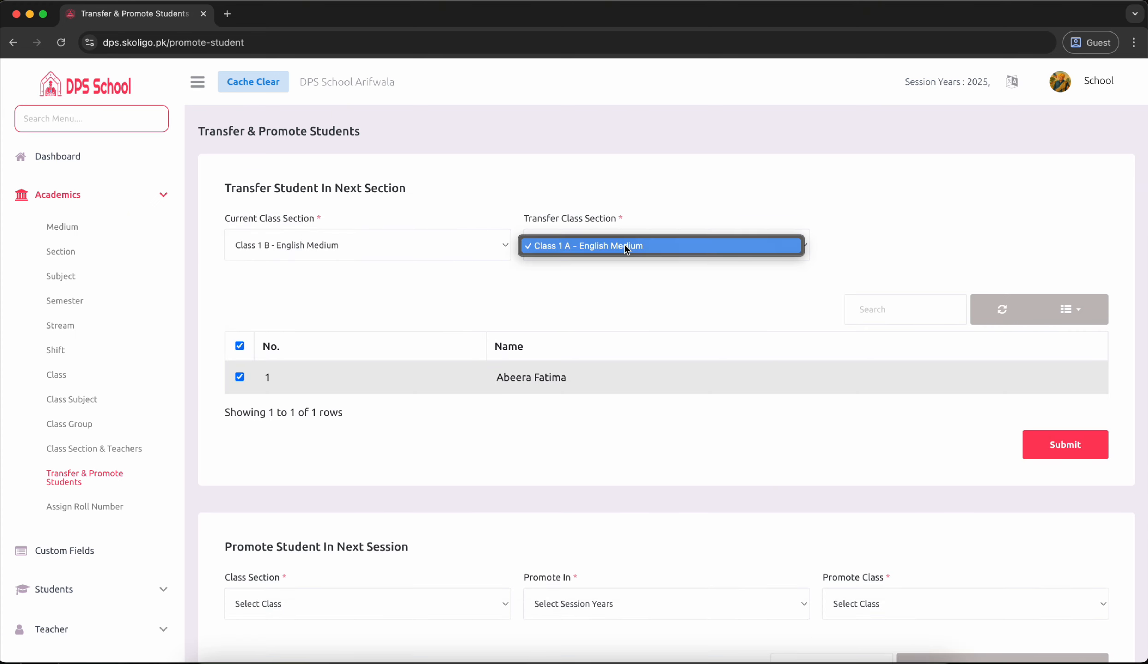
{"action": "left_click", "coordinate": [624, 244]}
{"action": "left_click", "coordinate": [1057, 446]}
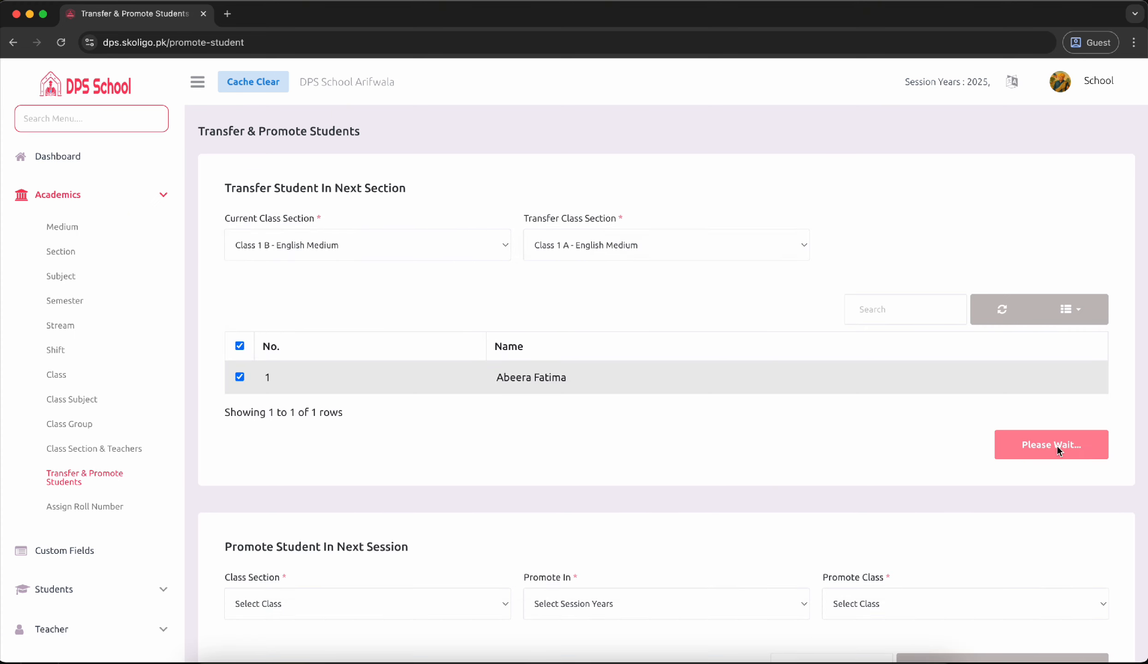